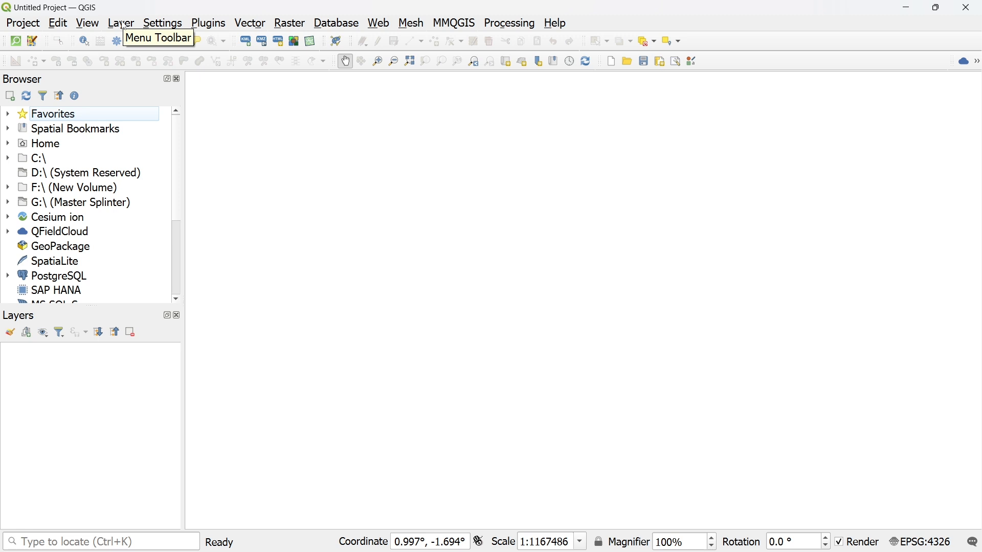
# - Start a new shapefile layer and browse to the All_In\2025_works\cadre_training_videos folder on drive G: as its save location
pyautogui.click(122, 24)
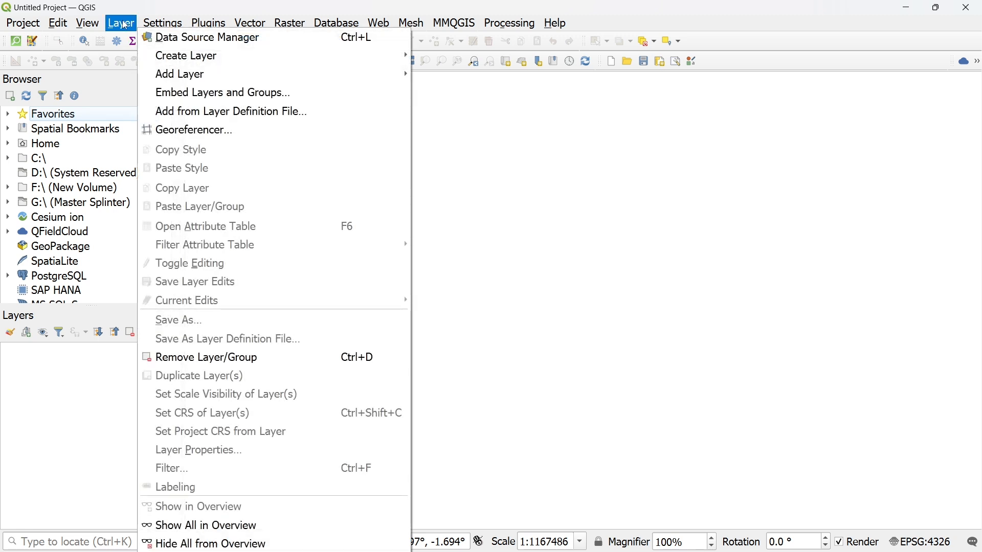
pyautogui.moveTo(279, 57)
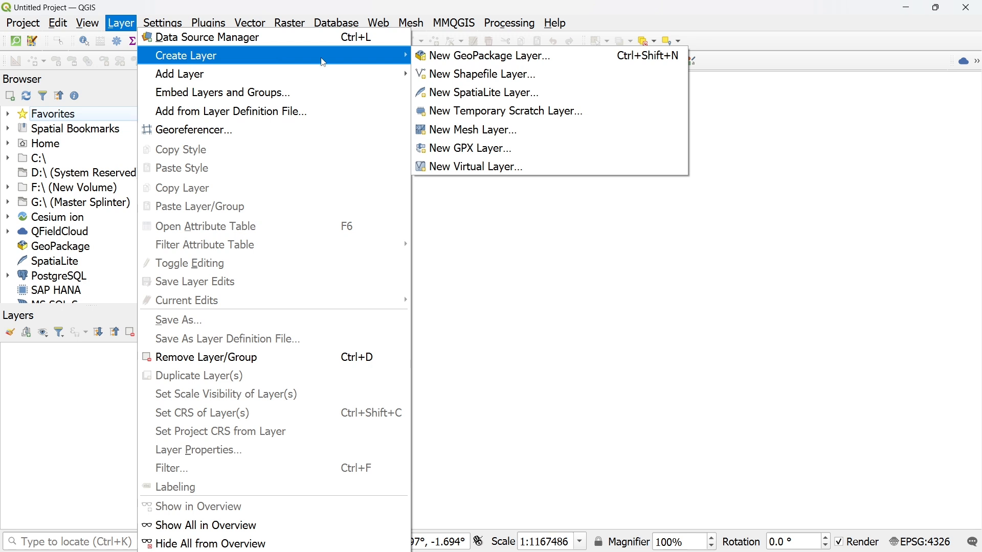
pyautogui.click(498, 77)
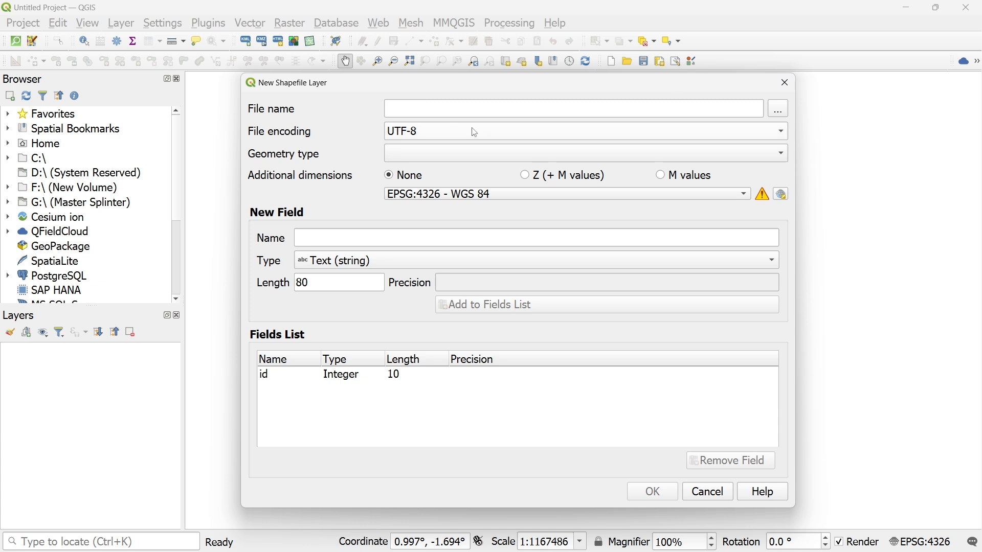
pyautogui.click(779, 109)
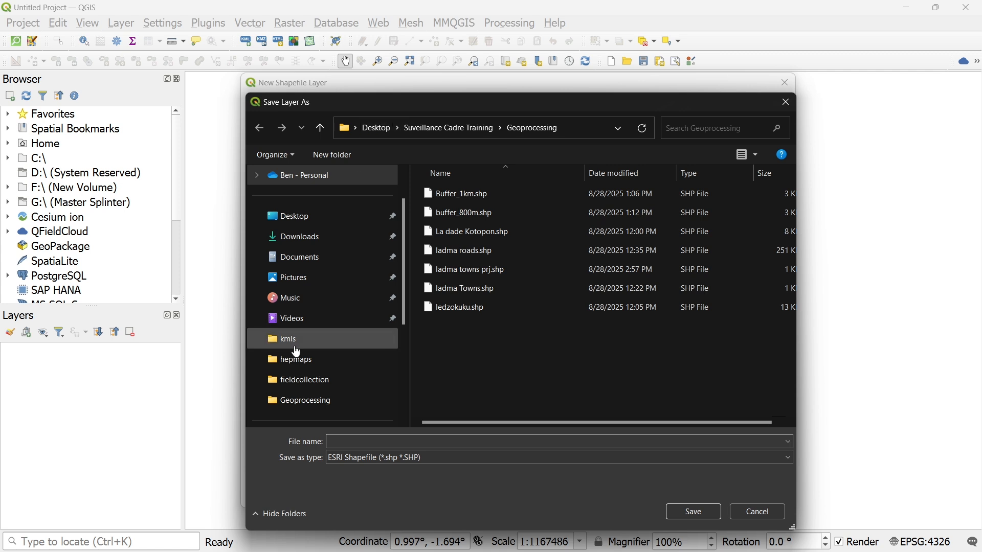
pyautogui.click(304, 215)
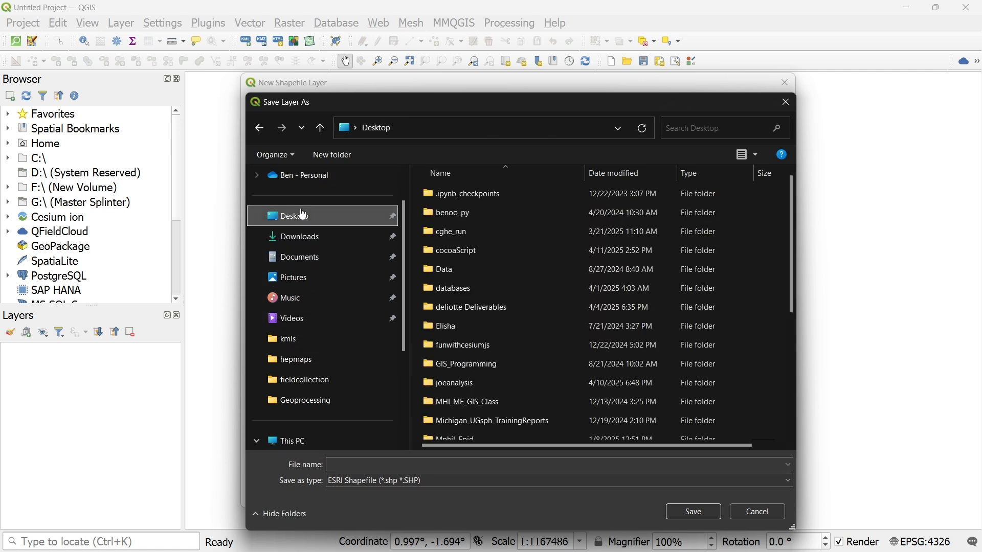
pyautogui.scroll(-1, 506, 307)
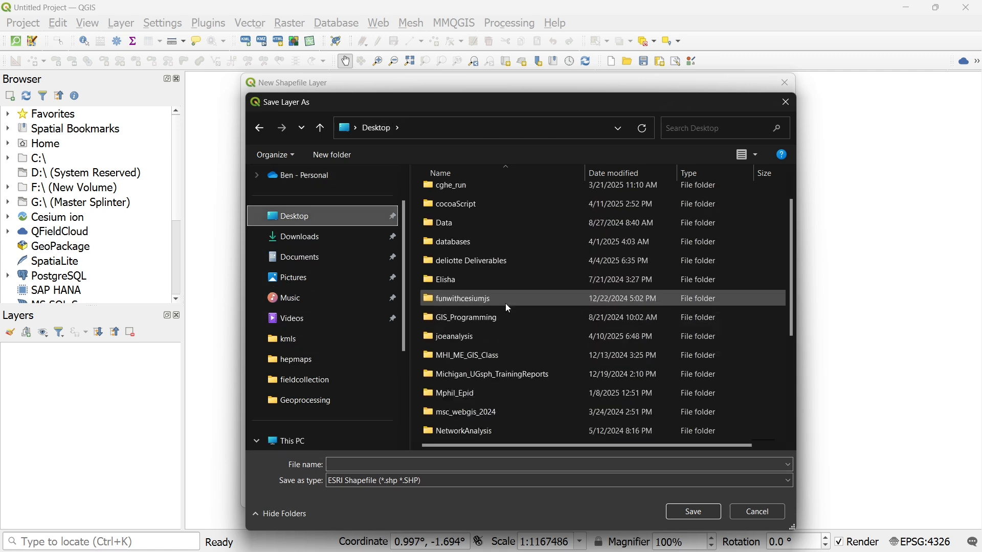
pyautogui.scroll(-3, 284, 278)
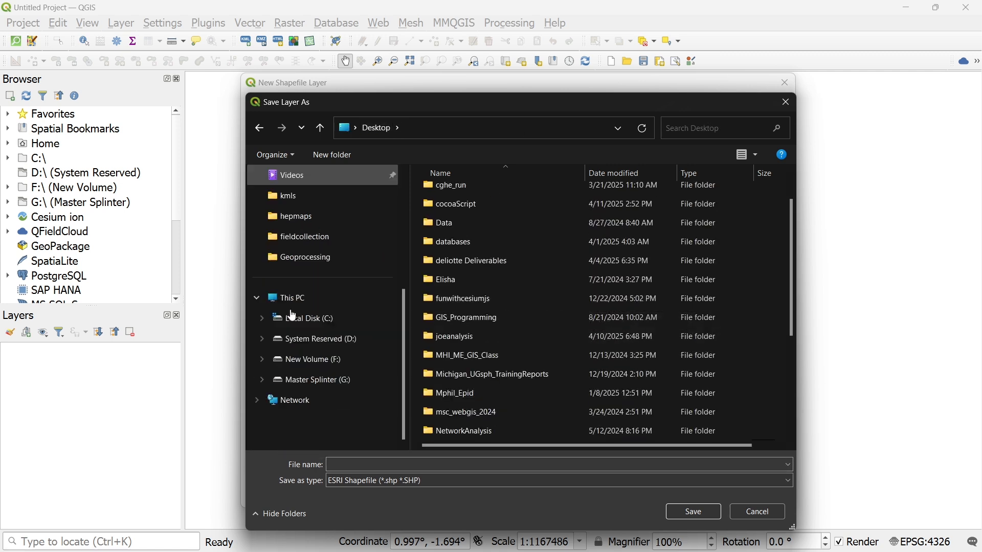
pyautogui.click(307, 379)
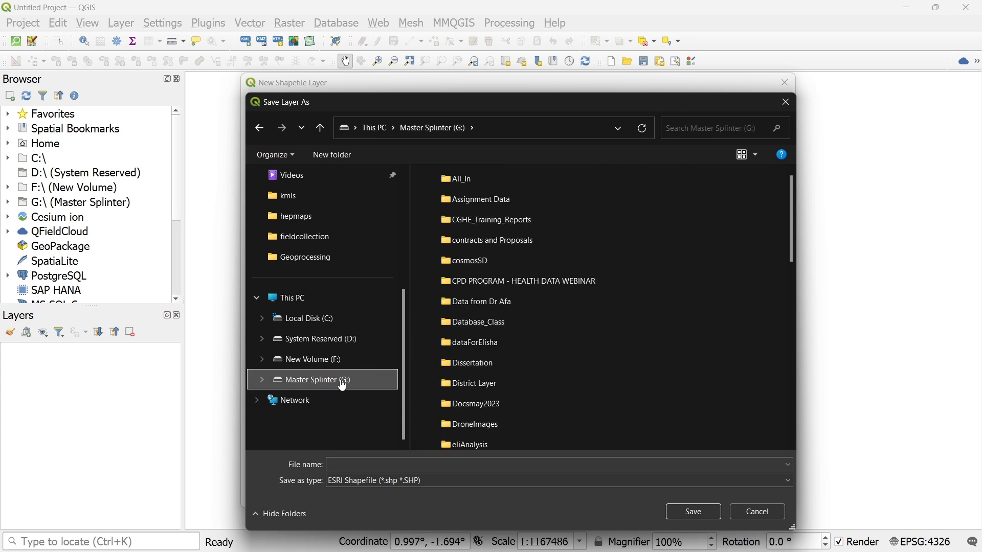
pyautogui.doubleClick(462, 186)
pyautogui.scroll(-6, 514, 346)
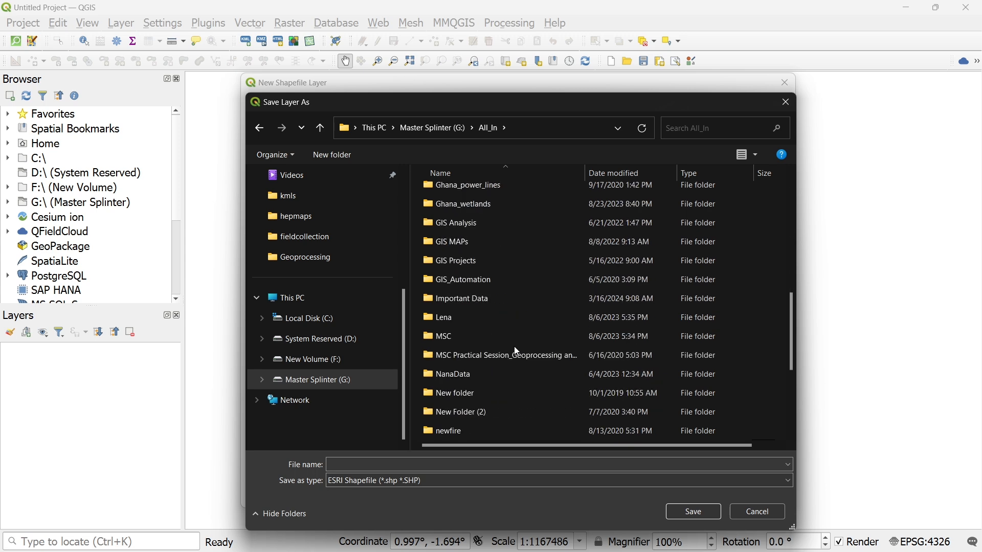
pyautogui.scroll(6, 514, 346)
pyautogui.doubleClick(486, 278)
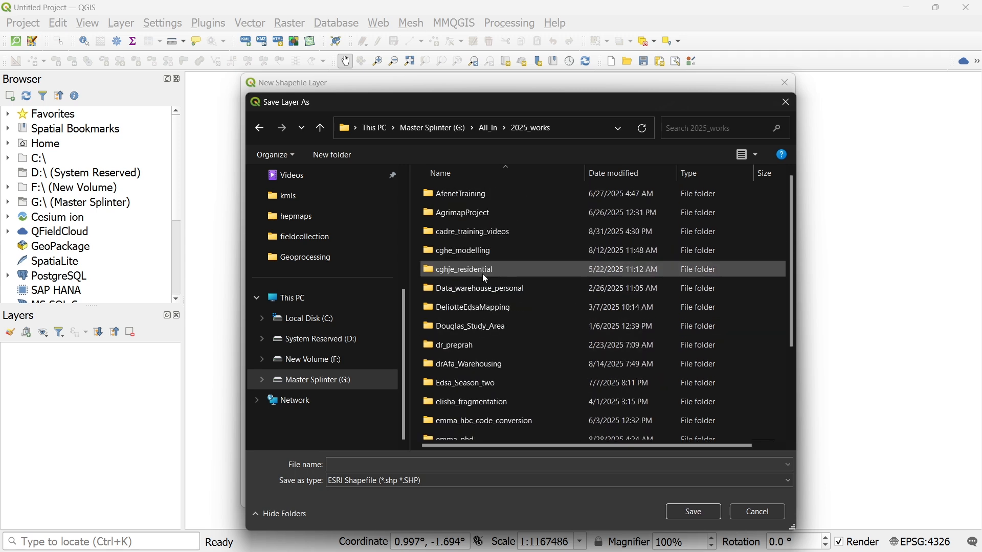
pyautogui.scroll(-2, 485, 278)
pyautogui.scroll(2, 484, 278)
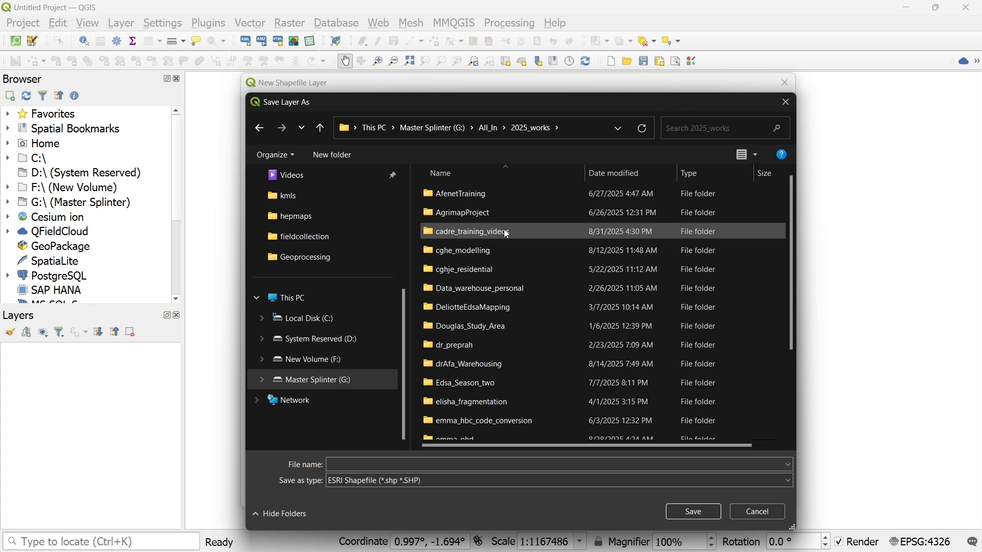
pyautogui.click(511, 233)
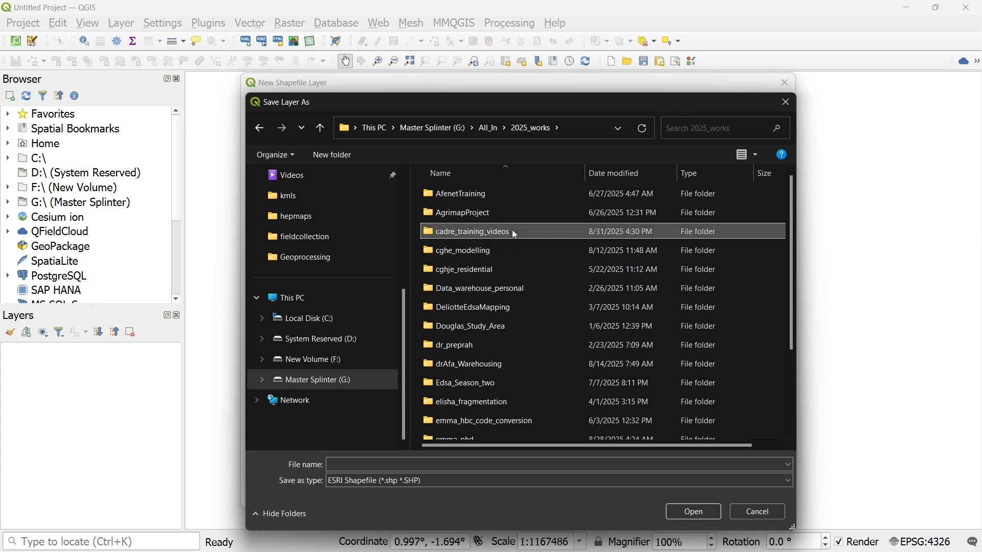
pyautogui.doubleClick(514, 234)
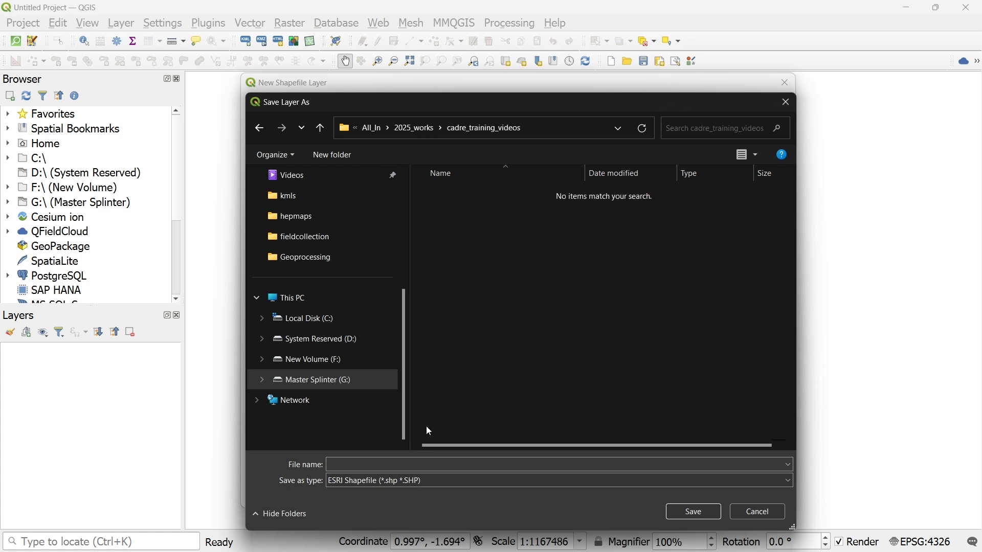
# - Name the new shapefile roads and save that file name in the cadre_training_videos folder
pyautogui.click(358, 463)
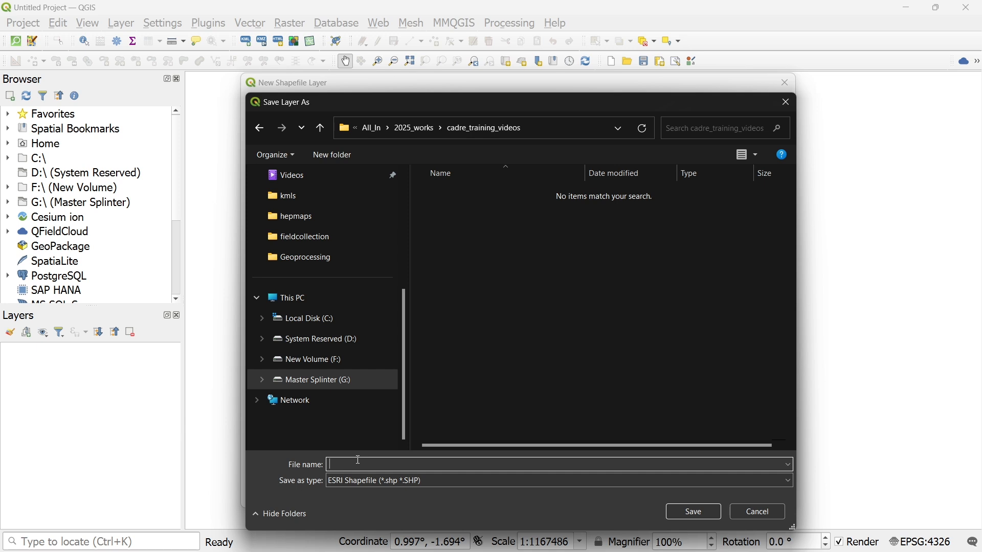
pyautogui.write('access')
pyautogui.press('BackSpace')
pyautogui.press('BackSpace')
pyautogui.press('BackSpace')
pyautogui.press('BackSpace')
pyautogui.press('BackSpace')
pyautogui.press('BackSpace')
pyautogui.write('roads')
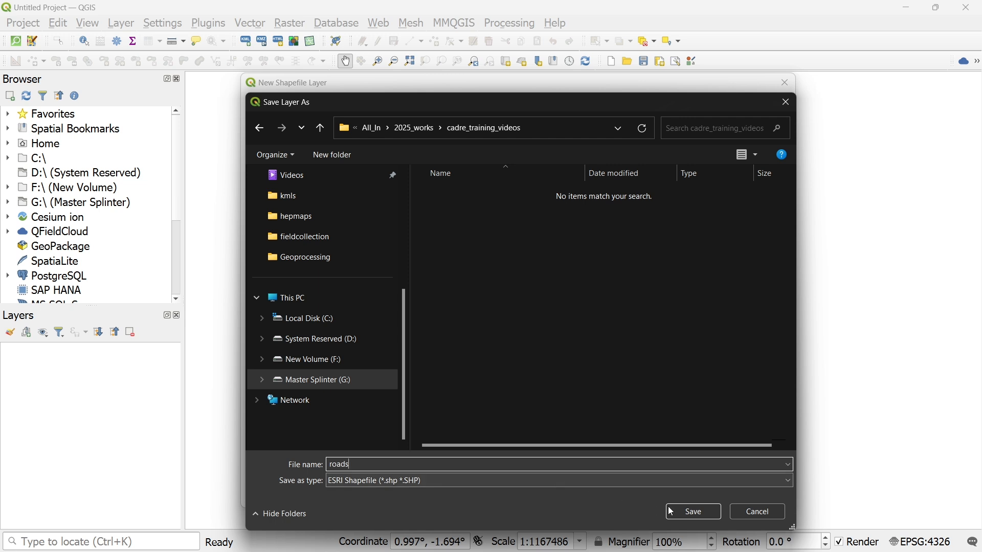
pyautogui.click(694, 512)
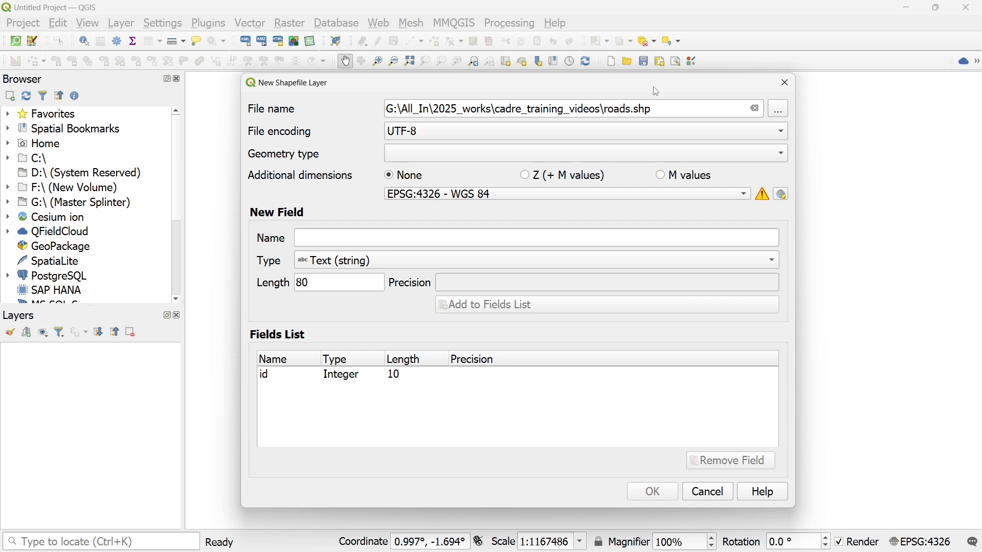
pyautogui.moveTo(652, 109); pyautogui.dragTo(608, 111)
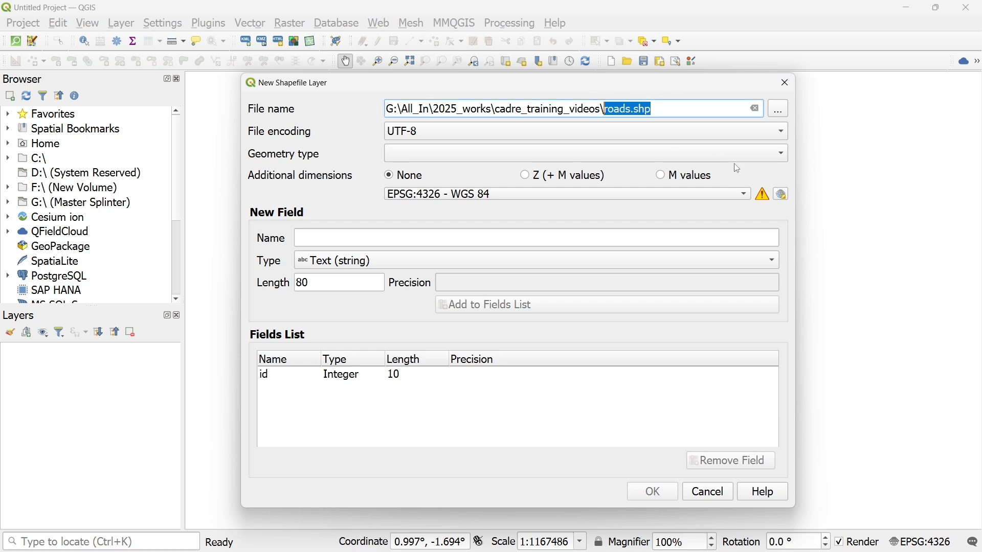
# - Set the geometry type of the roads shapefile to LineString
pyautogui.click(781, 160)
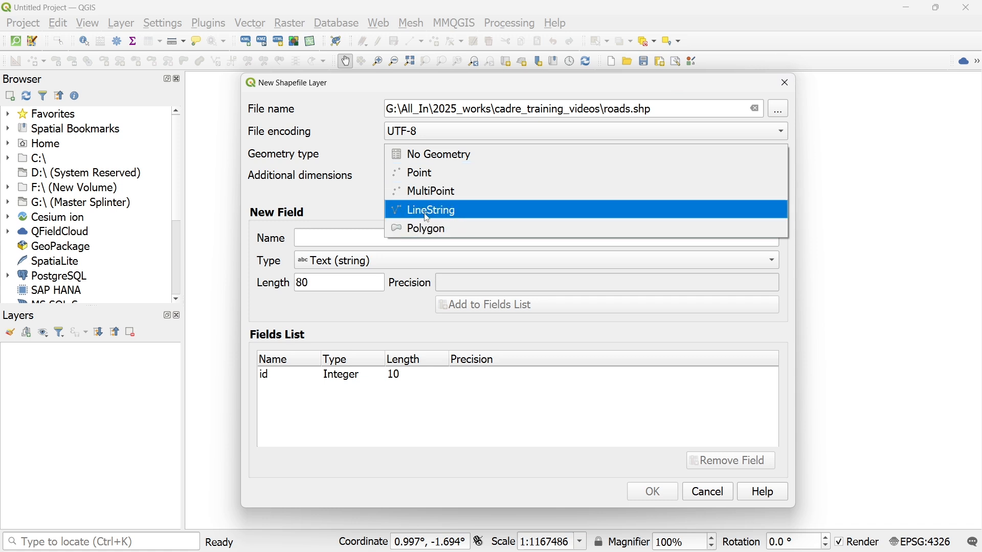
pyautogui.click(428, 217)
pyautogui.click(776, 154)
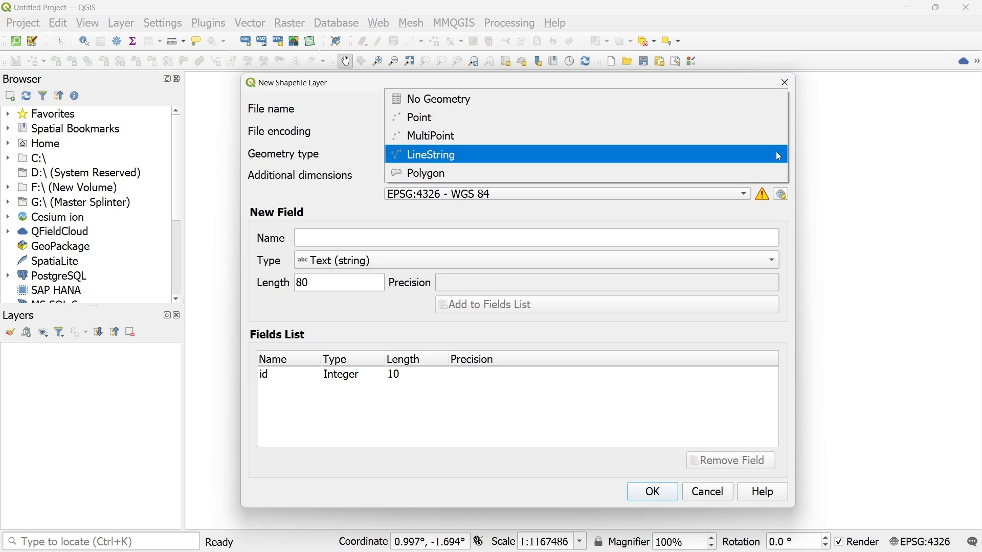
pyautogui.click(606, 154)
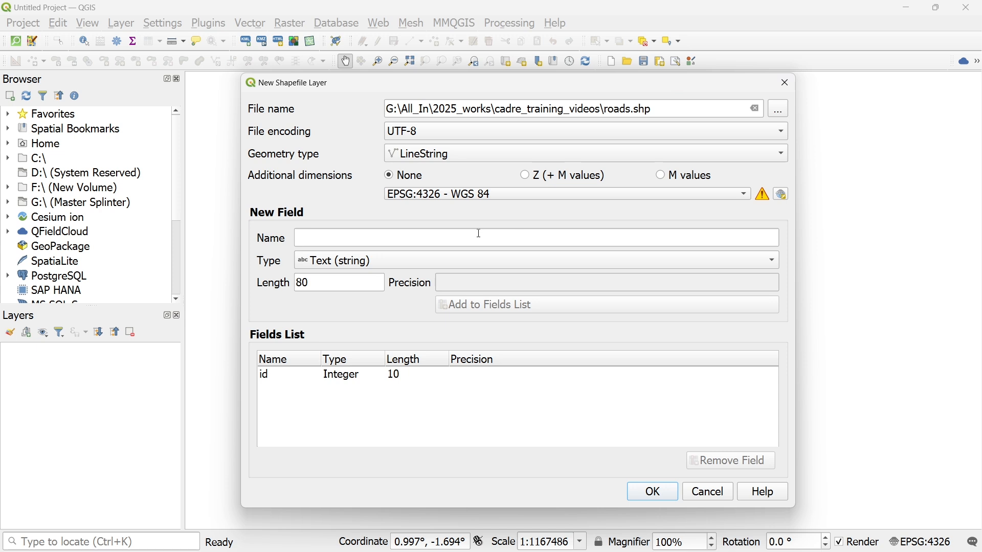
# - Add a Text (string) field called name with length 250 to the fields list and create the roads layer
pyautogui.click(415, 239)
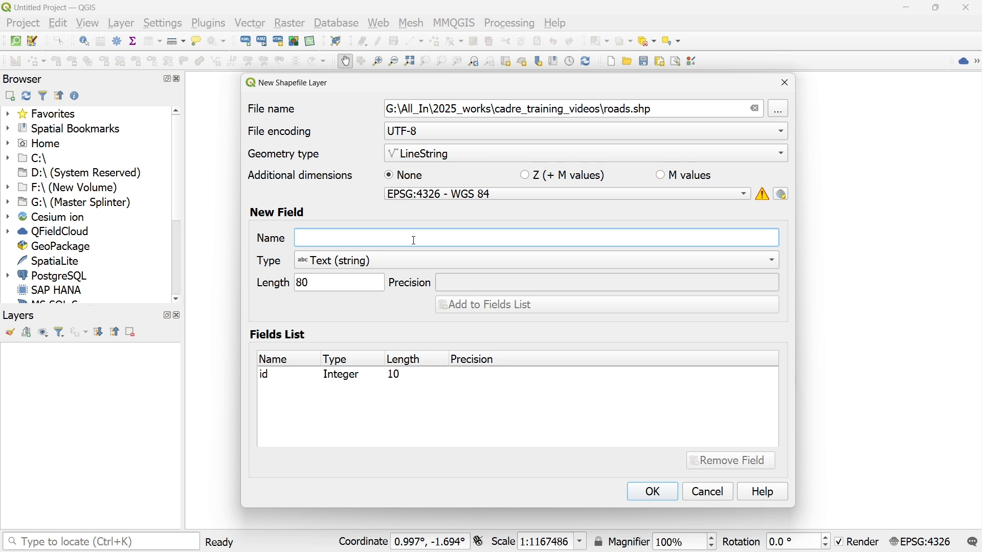
pyautogui.write('name')
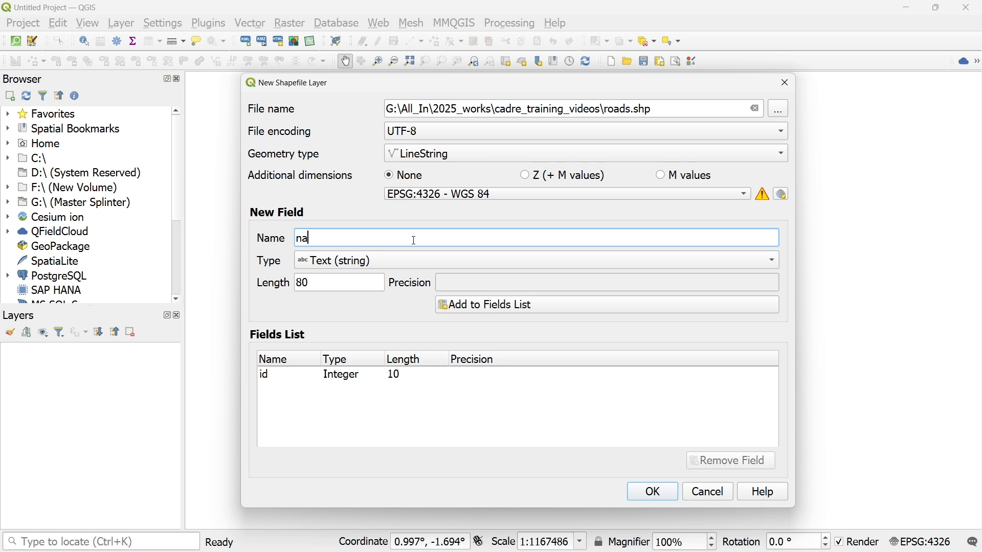
pyautogui.doubleClick(357, 238)
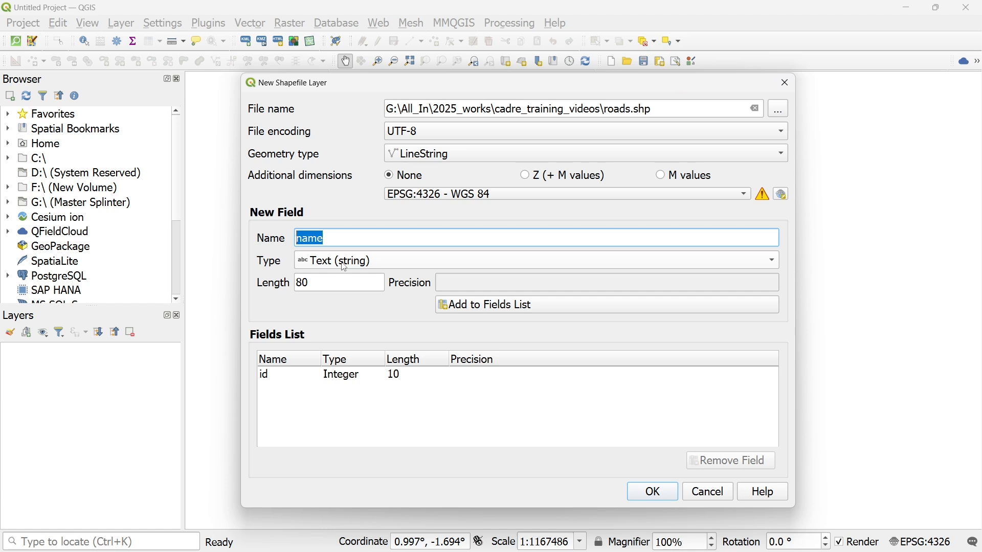
pyautogui.click(373, 266)
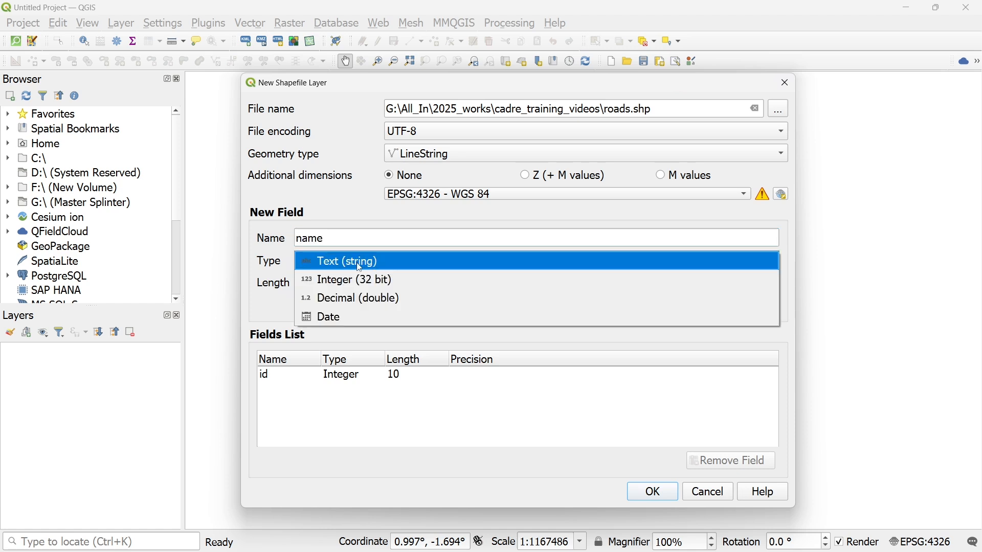
pyautogui.click(260, 268)
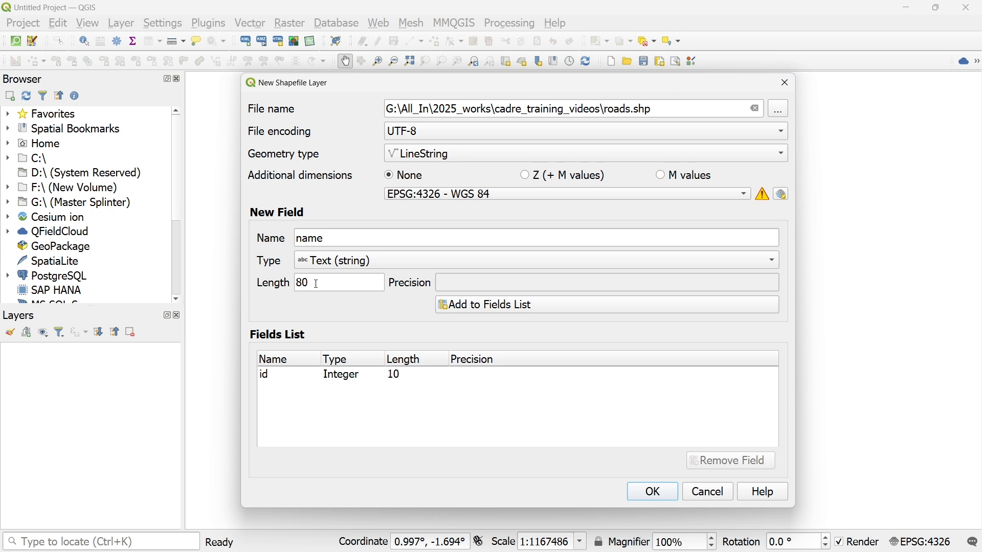
pyautogui.moveTo(317, 284); pyautogui.dragTo(255, 292)
pyautogui.write('250')
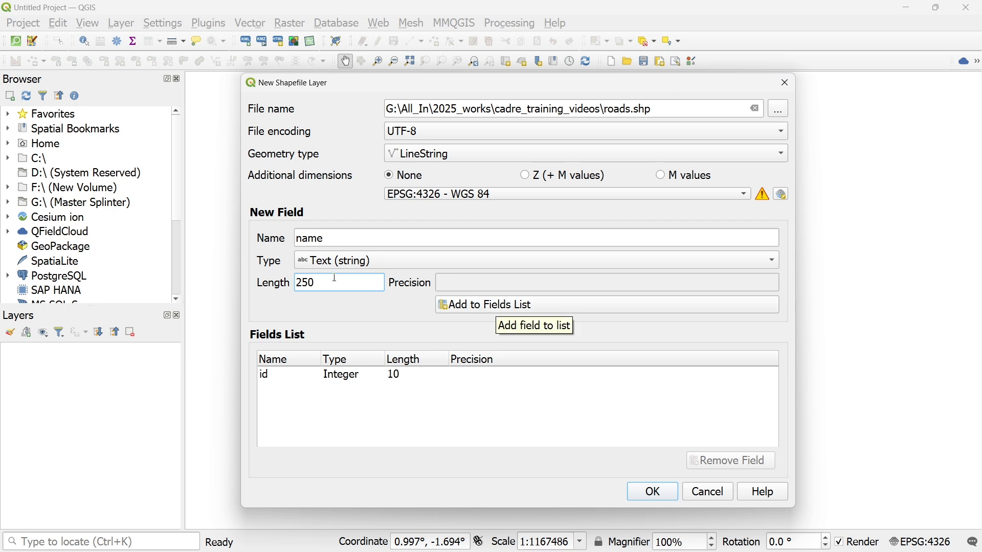
pyautogui.click(491, 310)
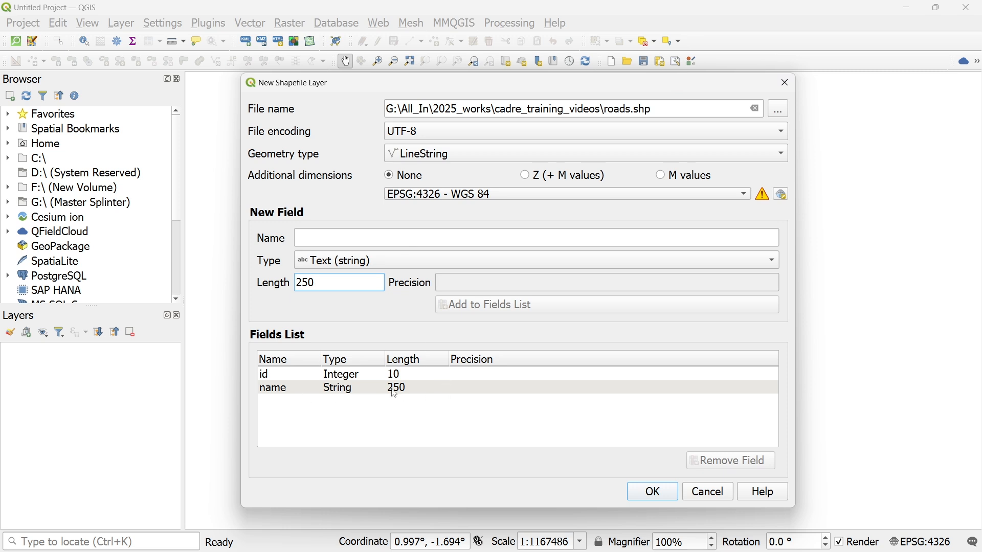
pyautogui.click(652, 493)
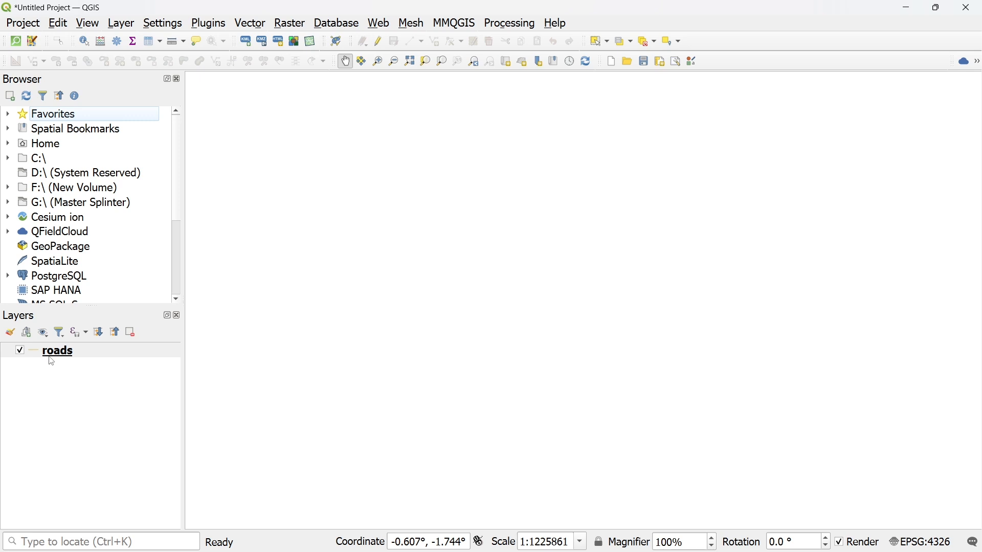
# - Start another new shapefile layer and set its file to poles, of type ESRI Shapefile, in the cadre_training_videos folder
pyautogui.click(124, 25)
pyautogui.moveTo(241, 61)
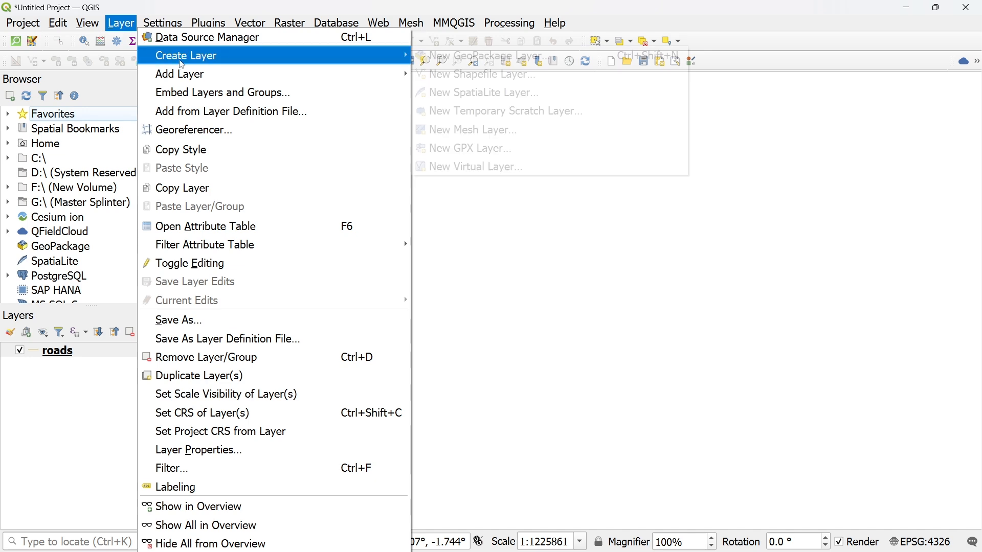
pyautogui.click(422, 75)
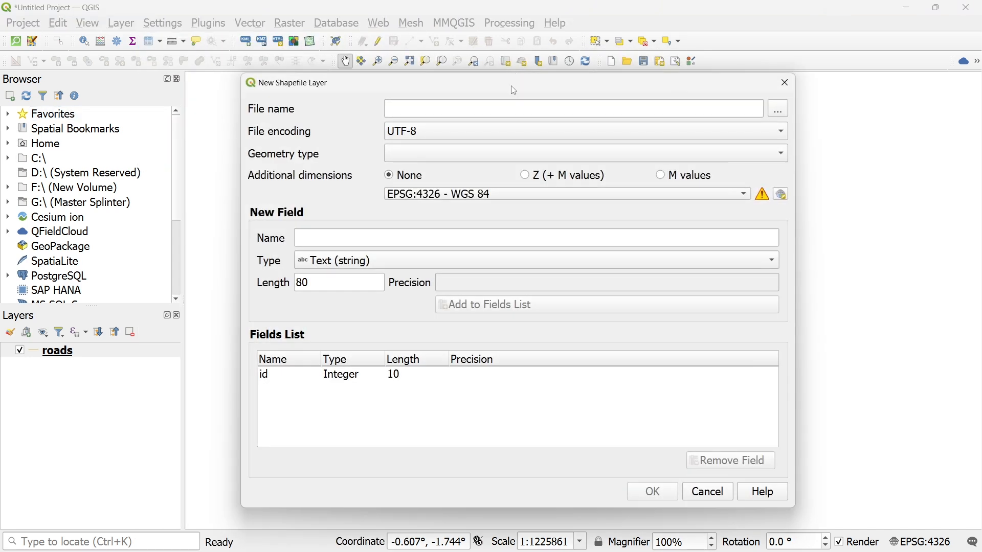
pyautogui.click(783, 115)
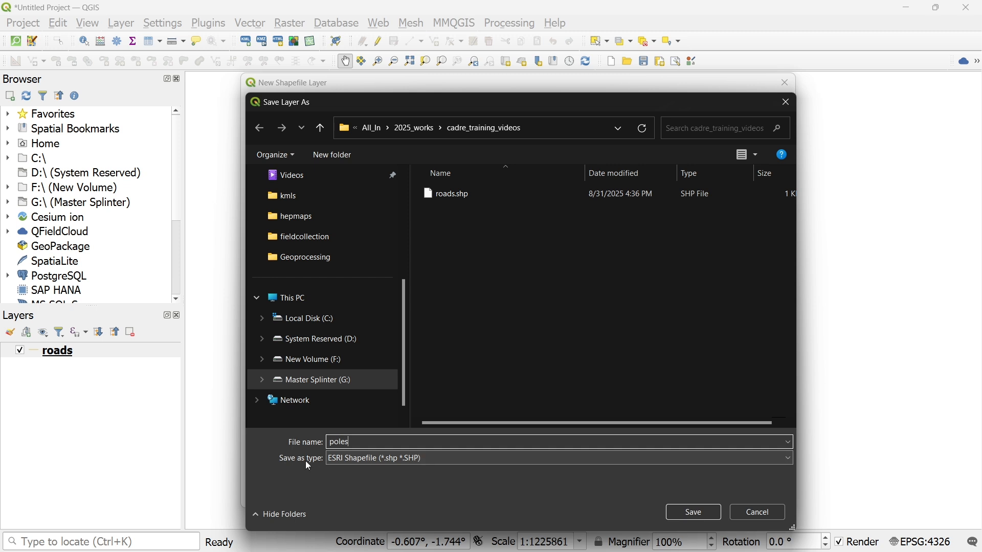
pyautogui.click(368, 458)
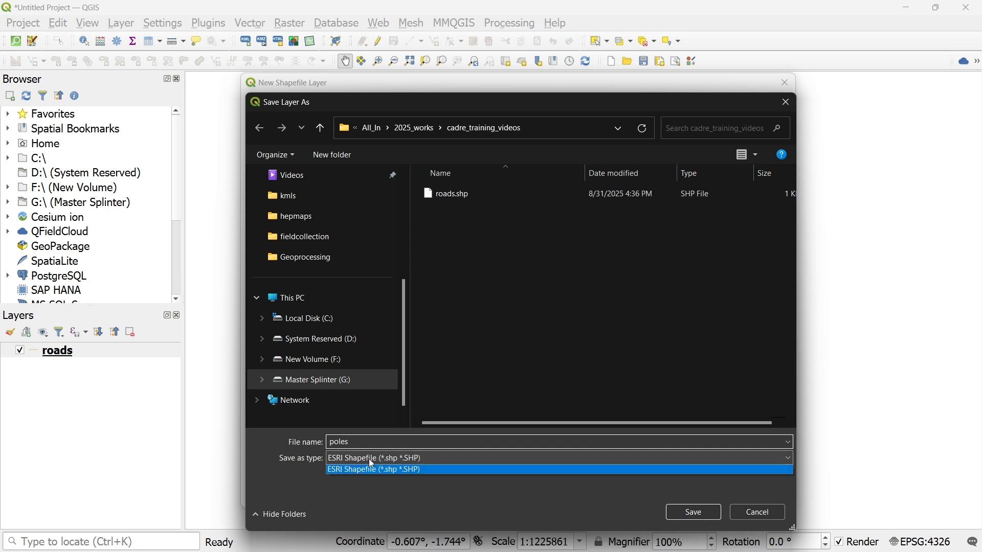
pyautogui.click(440, 490)
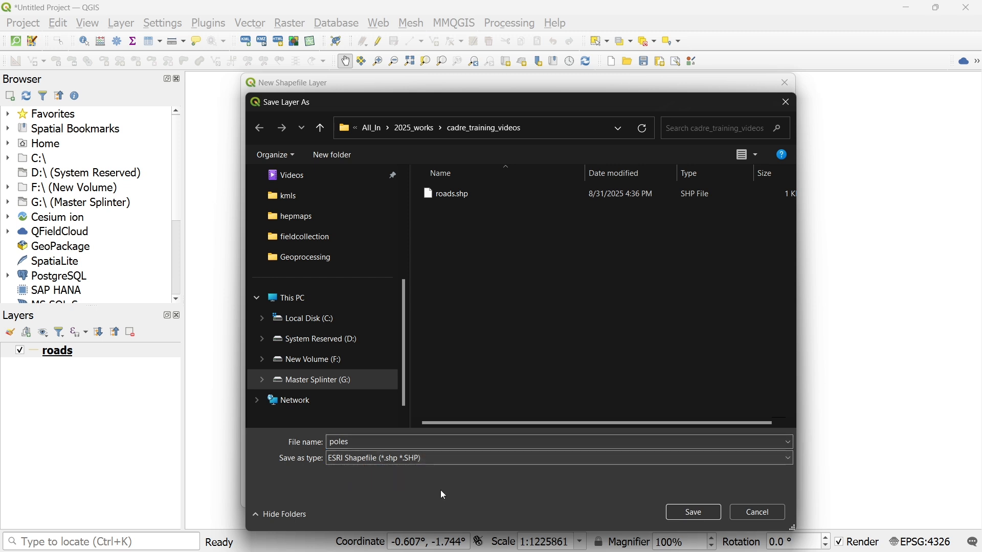
pyautogui.click(692, 511)
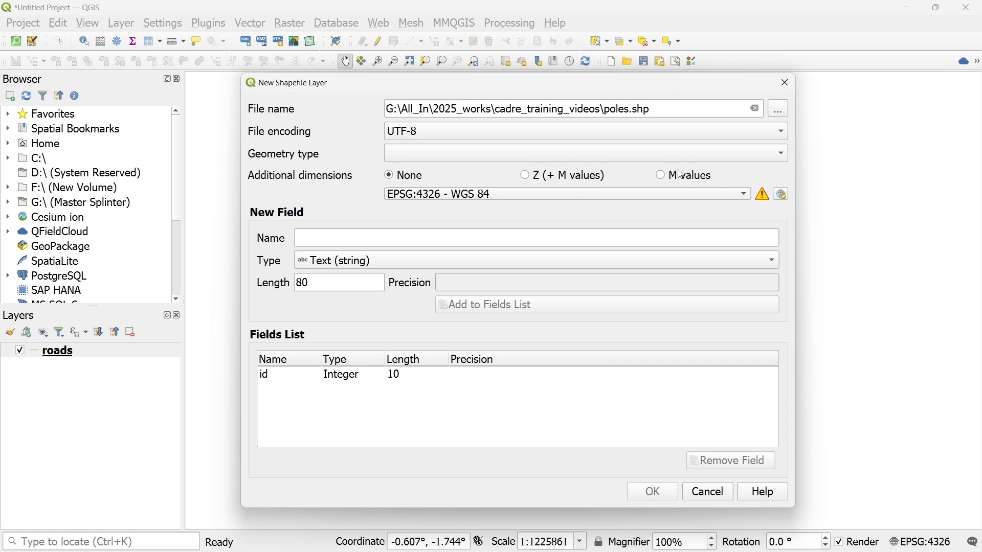
# - Set the poles shapefile's geometry type to Point and add a Text (string) field called name with length 250 to its fields list
pyautogui.click(782, 159)
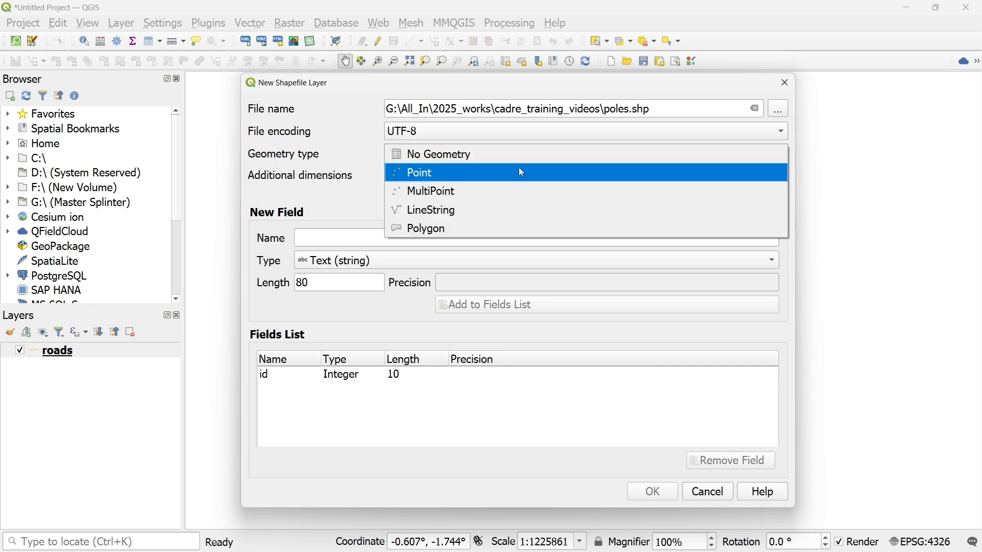
pyautogui.click(502, 174)
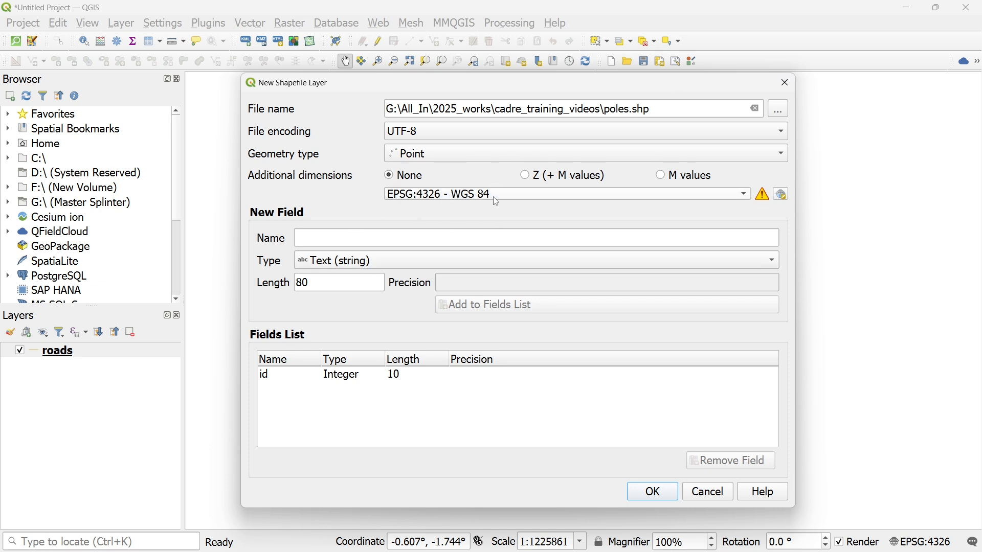
pyautogui.click(310, 238)
pyautogui.write('nM')
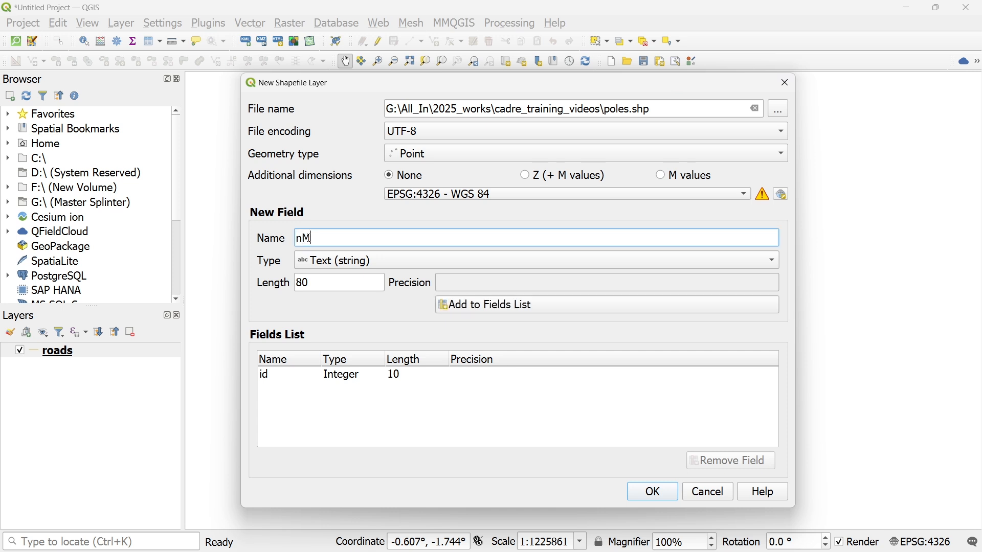
pyautogui.press('capslock')
pyautogui.write('ME')
pyautogui.press('BackSpace')
pyautogui.press('capslock')
pyautogui.write('a,e')
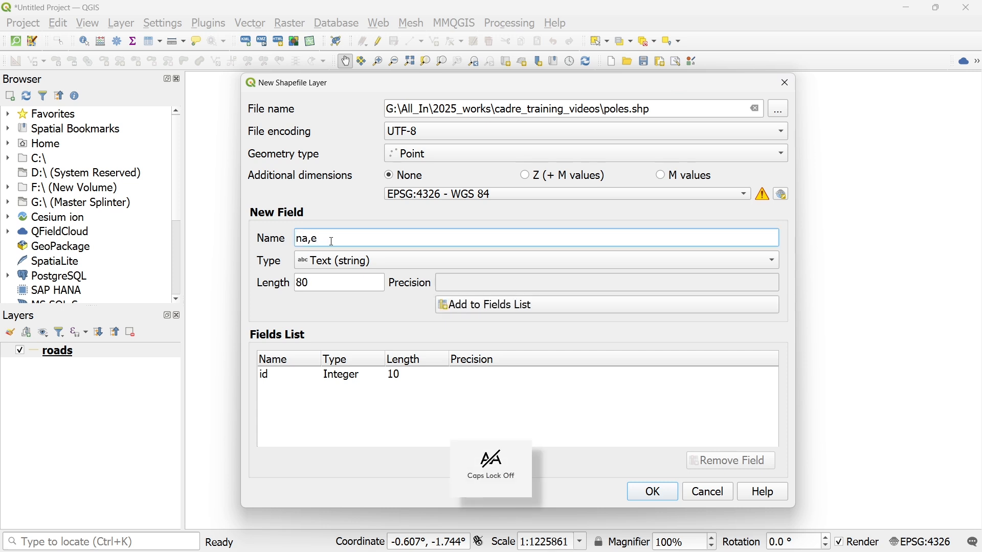
pyautogui.press('BackSpace')
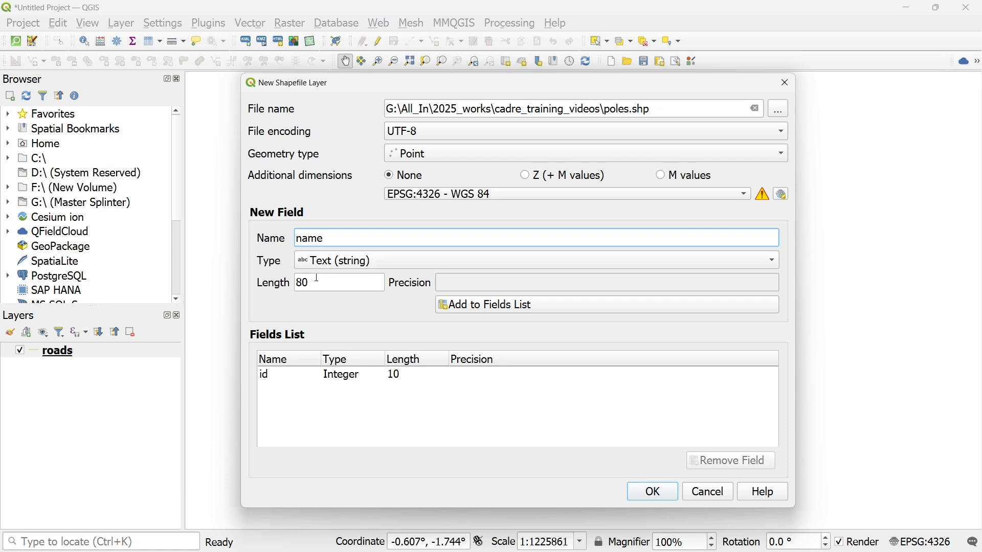
pyautogui.moveTo(317, 278); pyautogui.dragTo(290, 280)
pyautogui.write('25')
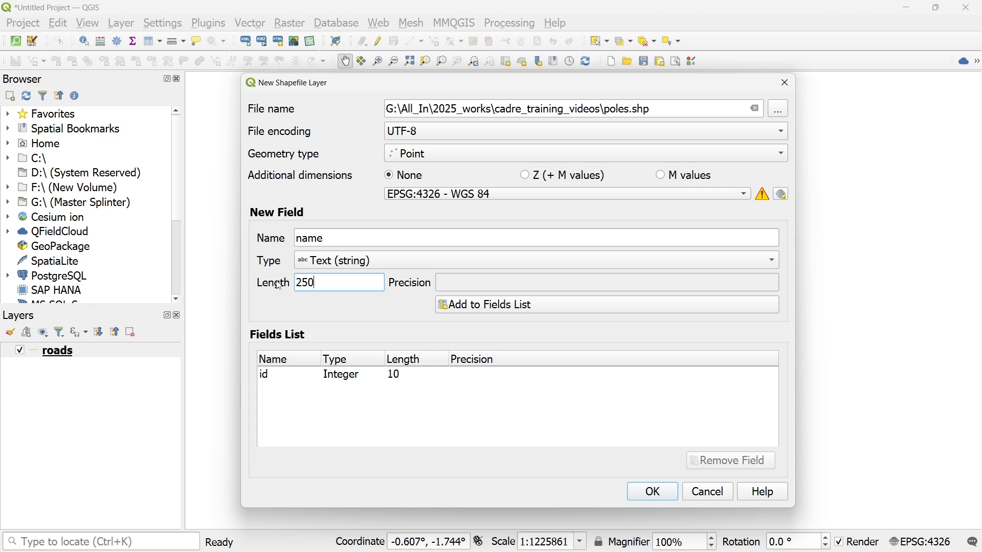
pyautogui.click(500, 305)
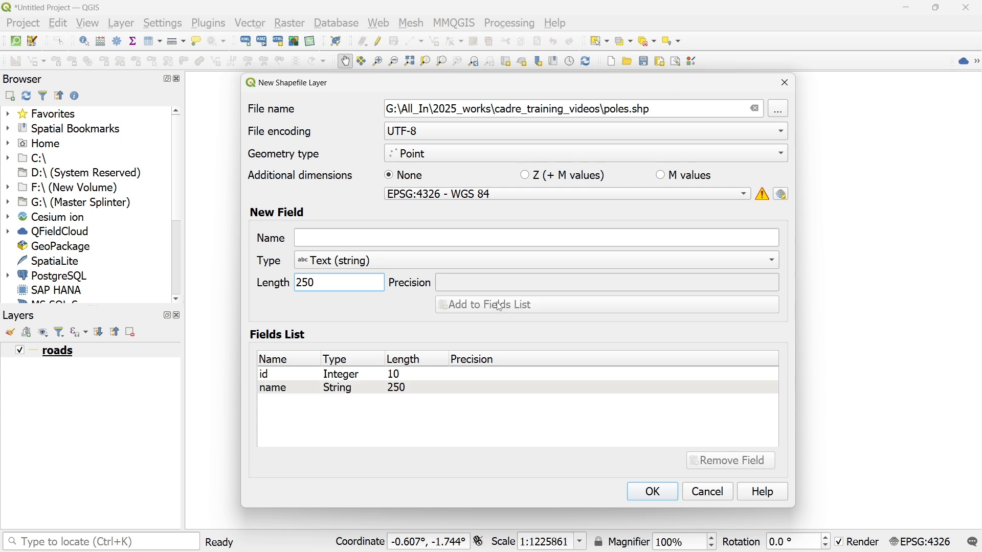
# - Add a Text (string) field called type with length 250 to the fields list and create the poles layer
pyautogui.click(318, 234)
pyautogui.write('type')
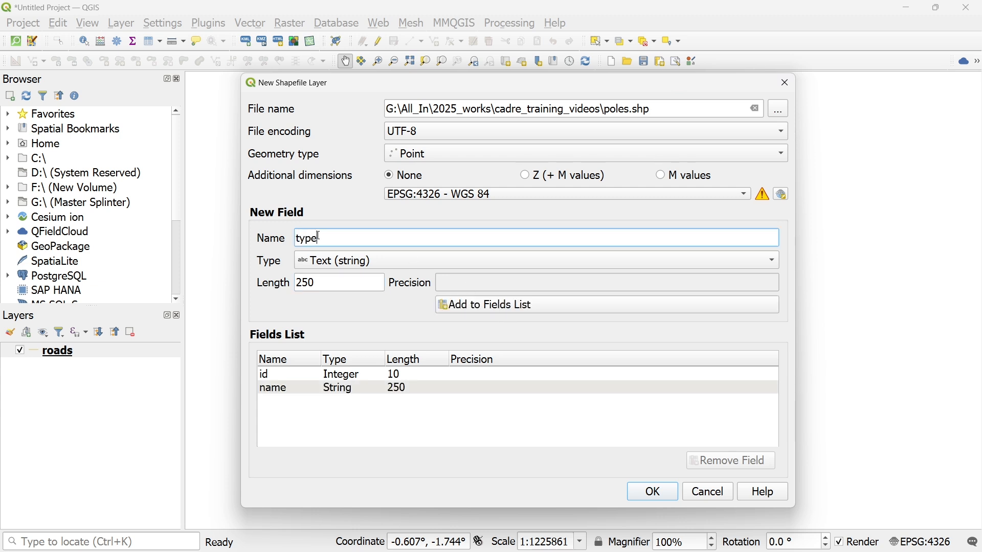
pyautogui.moveTo(335, 241); pyautogui.dragTo(291, 245)
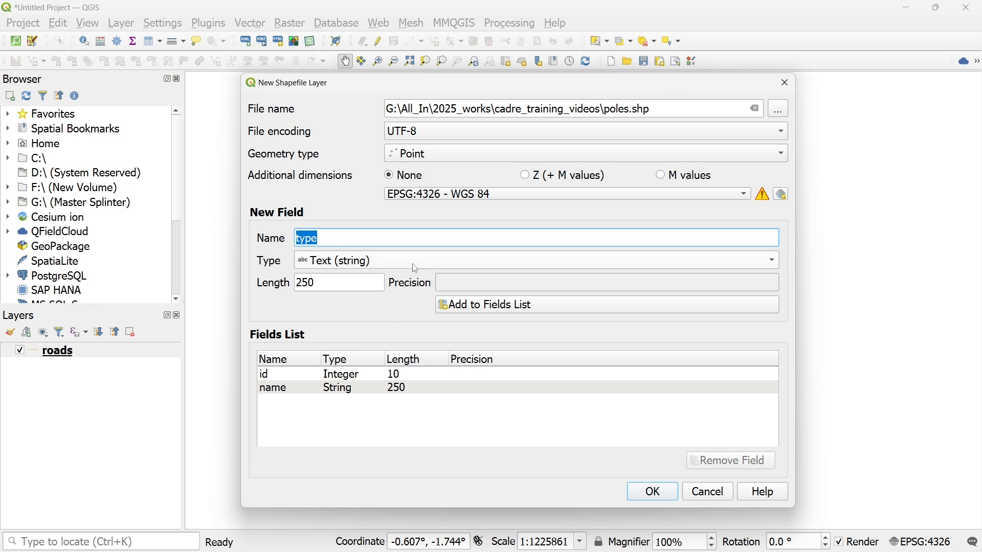
pyautogui.doubleClick(322, 285)
pyautogui.click(484, 306)
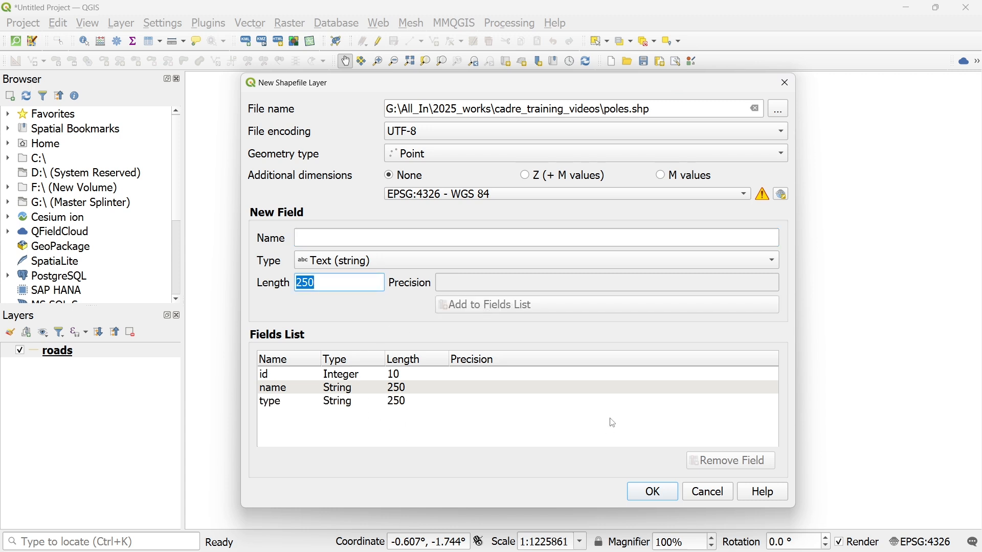
pyautogui.click(654, 493)
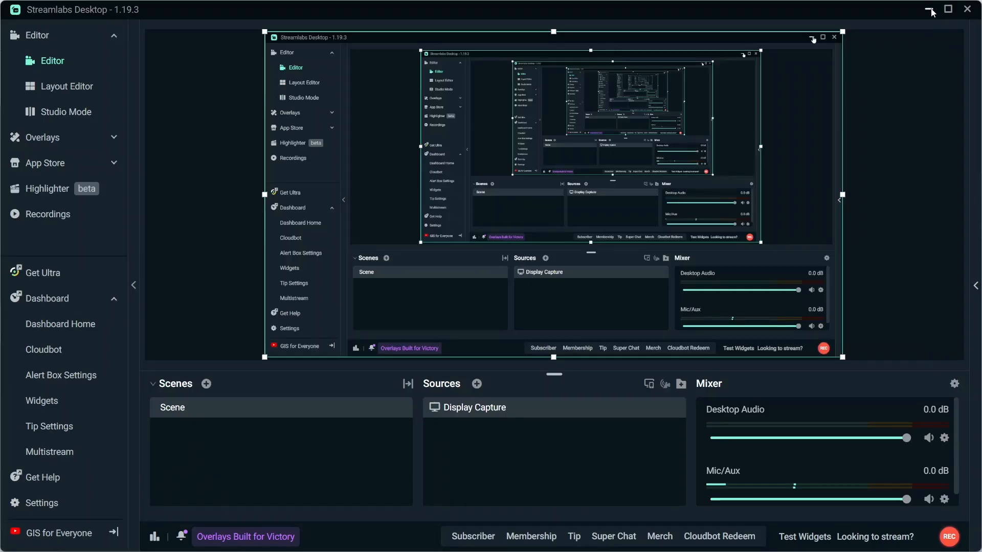
pyautogui.click(930, 10)
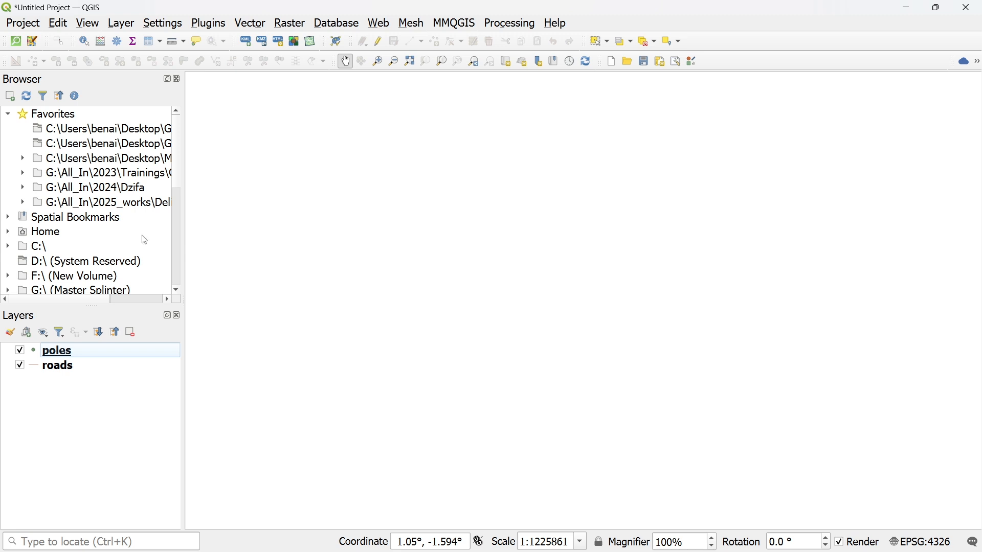
pyautogui.click(254, 26)
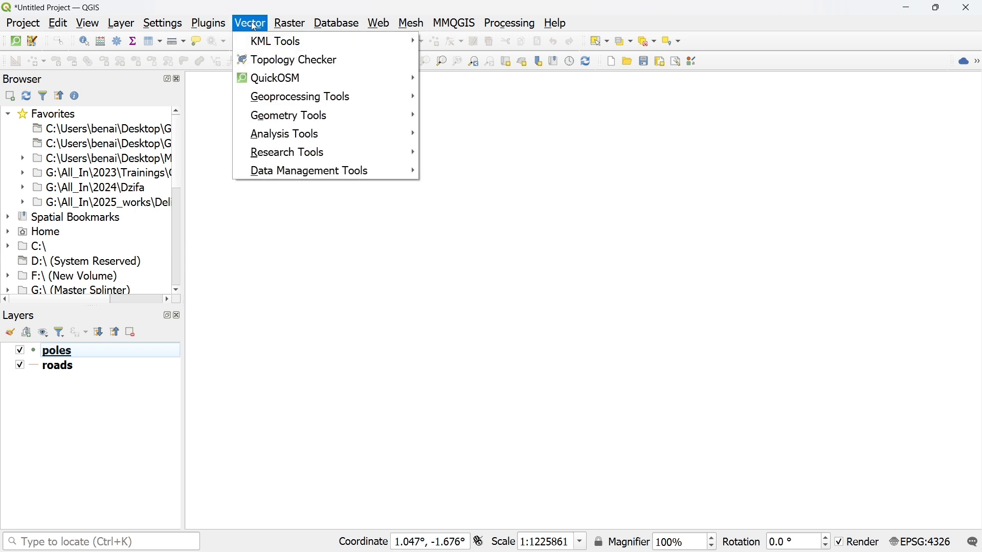
pyautogui.click(254, 26)
pyautogui.click(218, 26)
pyautogui.click(219, 25)
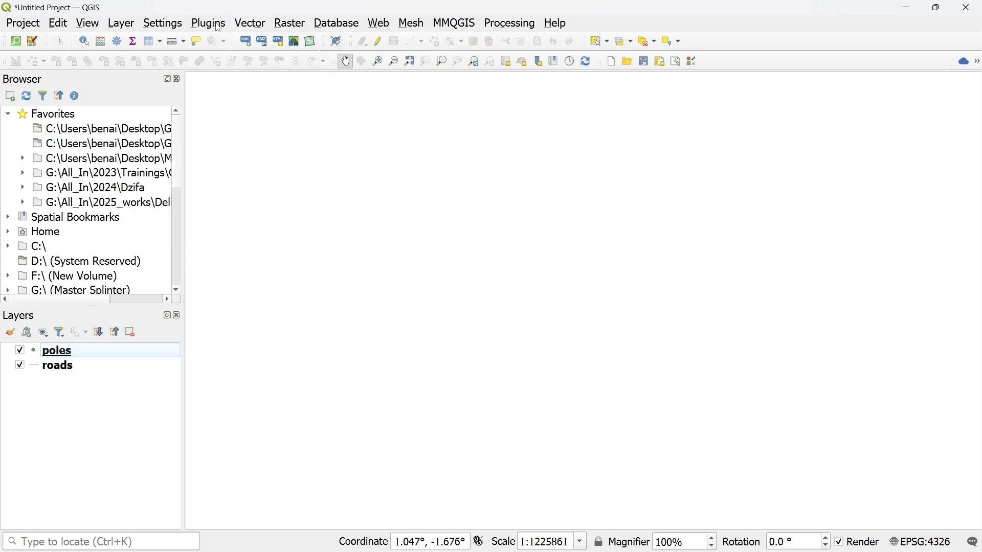
# - Add the Google Hybrid basemap from QuickMapServices to the project
pyautogui.click(218, 25)
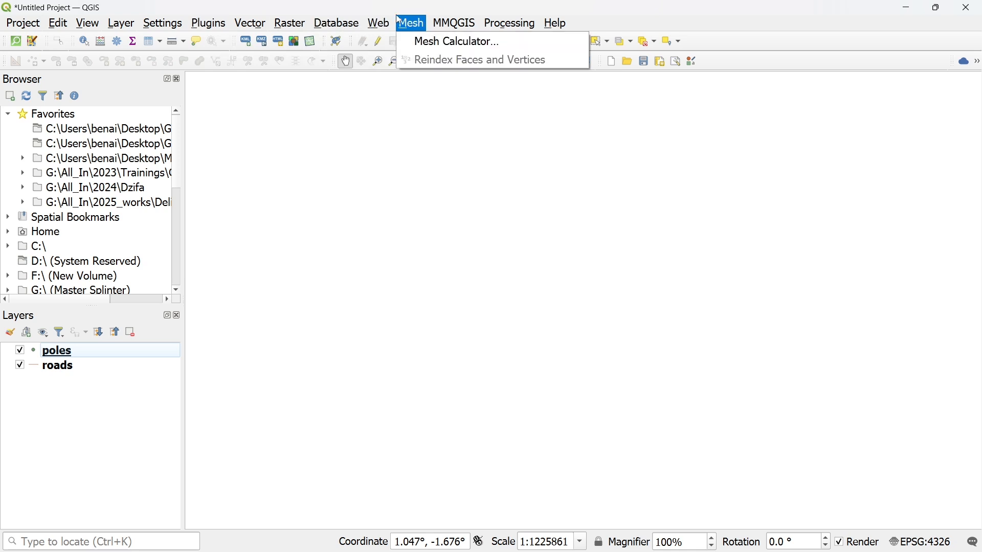
pyautogui.moveTo(381, 28)
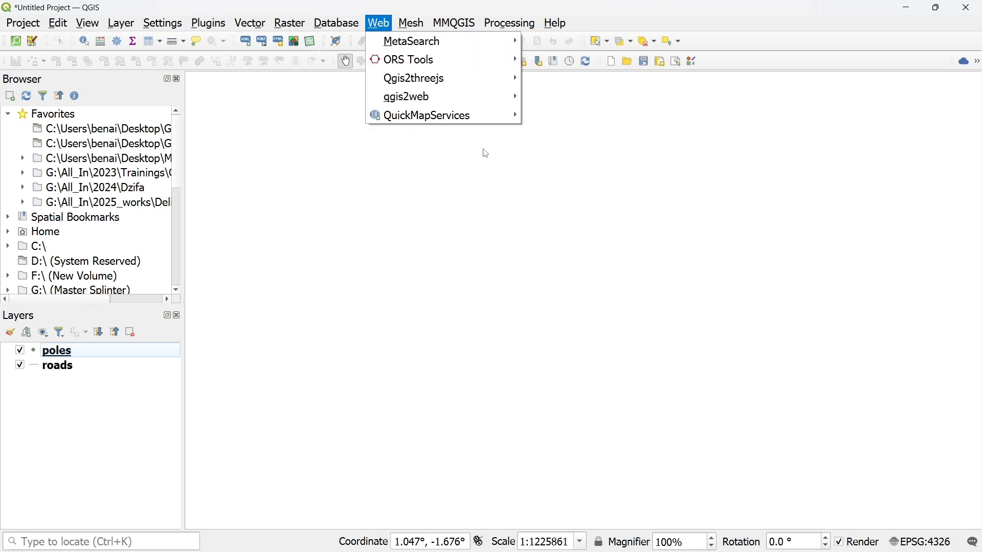
pyautogui.moveTo(493, 111)
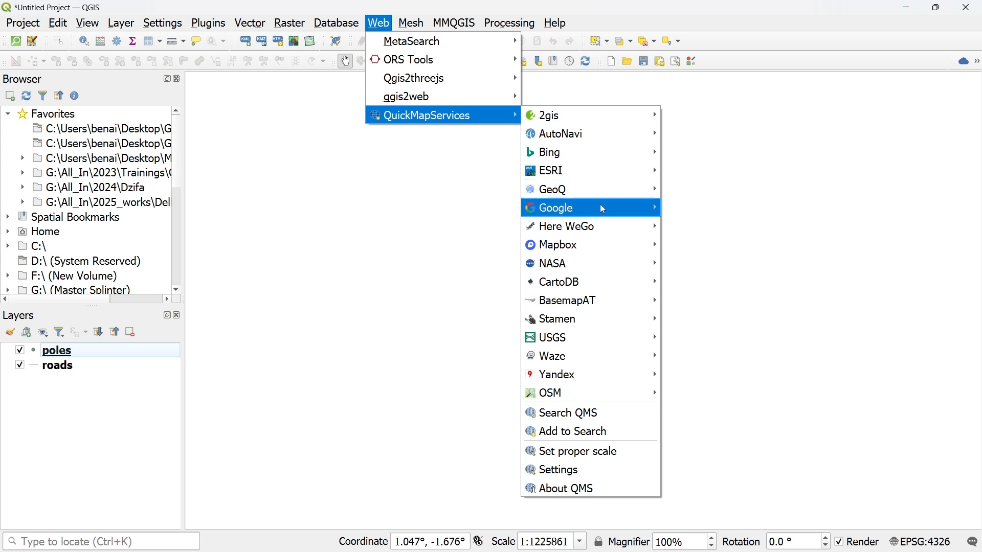
pyautogui.moveTo(605, 209)
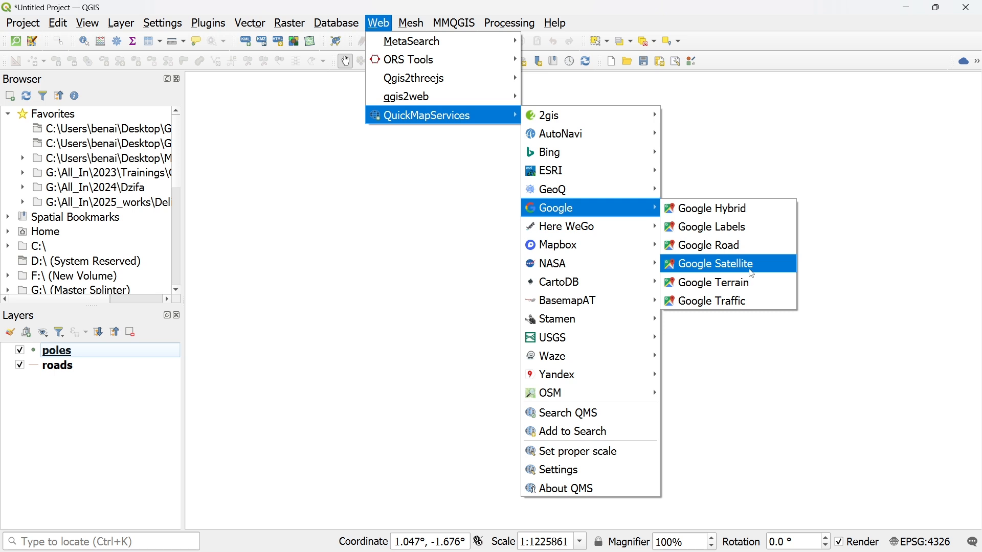
pyautogui.click(748, 209)
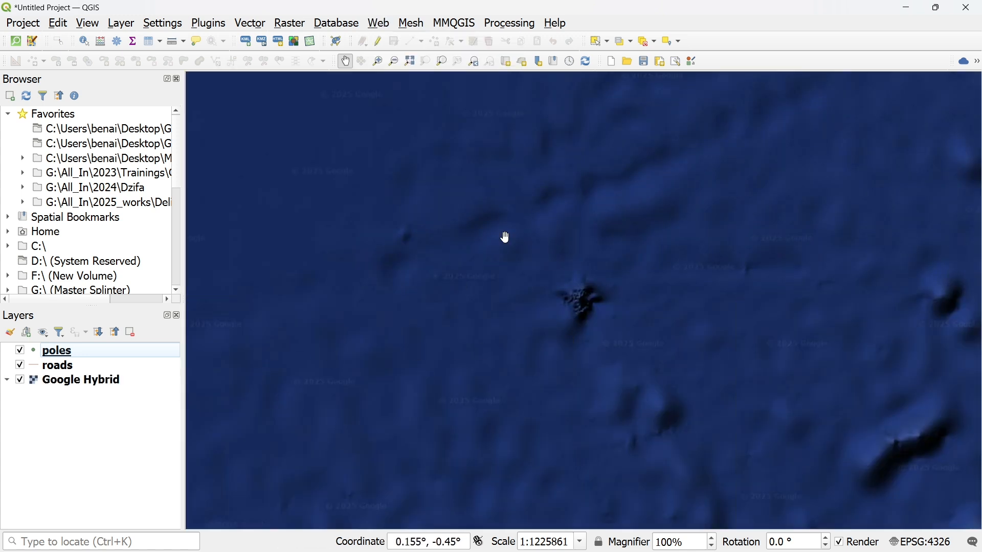
# - Bring the Accra coastal area of Ghana into the map view on the Google Hybrid basemap
pyautogui.moveTo(540, 220); pyautogui.dragTo(527, 551)
pyautogui.scroll(-4, 552, 285)
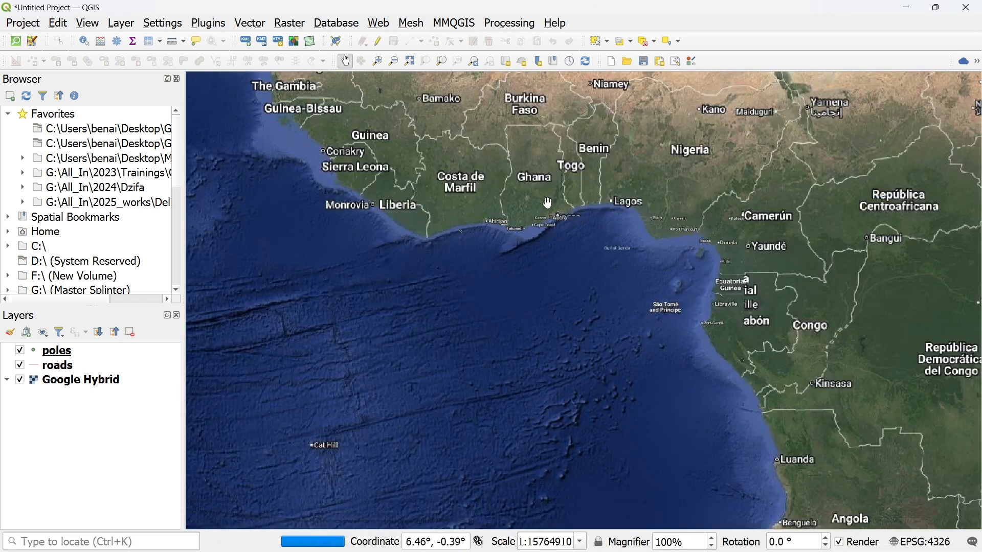
pyautogui.scroll(15, 546, 204)
pyautogui.scroll(-8, 629, 320)
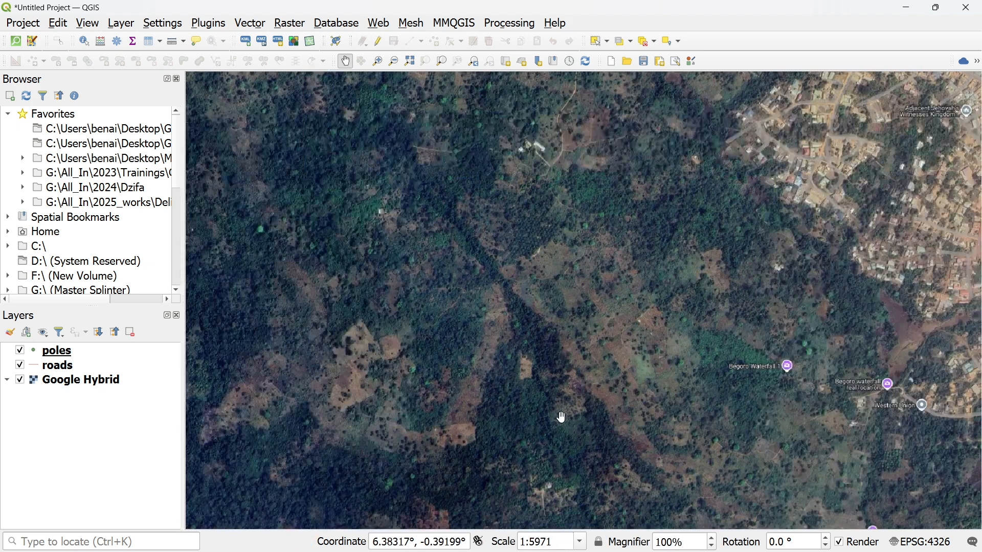
pyautogui.scroll(-4, 560, 412)
pyautogui.moveTo(587, 438); pyautogui.dragTo(543, 192)
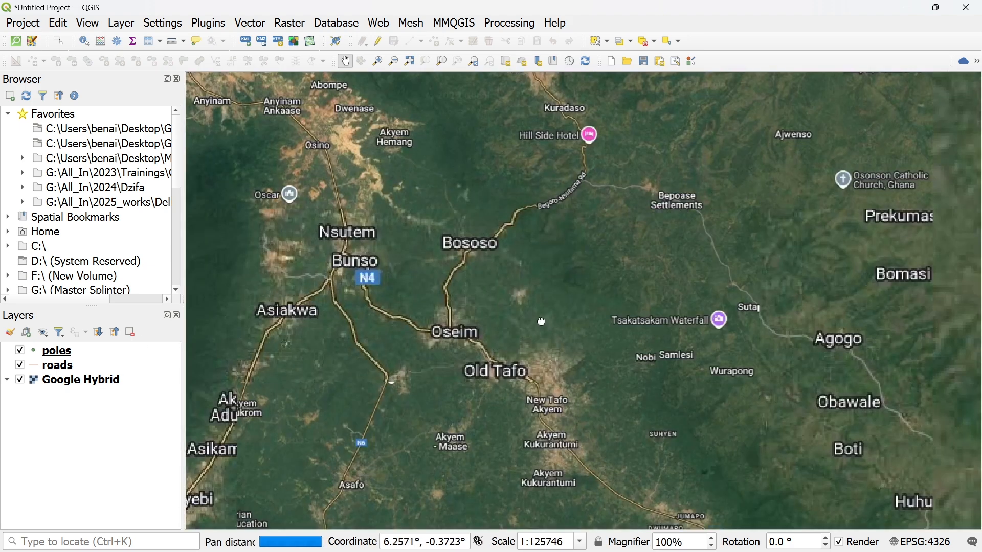
pyautogui.moveTo(542, 324); pyautogui.dragTo(523, 298)
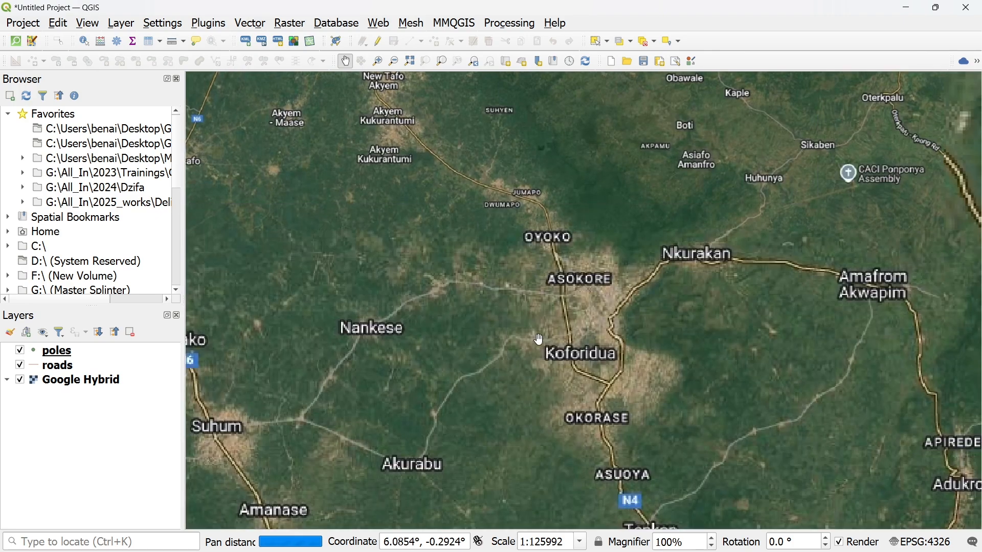
pyautogui.moveTo(538, 339); pyautogui.dragTo(330, 116)
pyautogui.moveTo(578, 360); pyautogui.dragTo(438, 71)
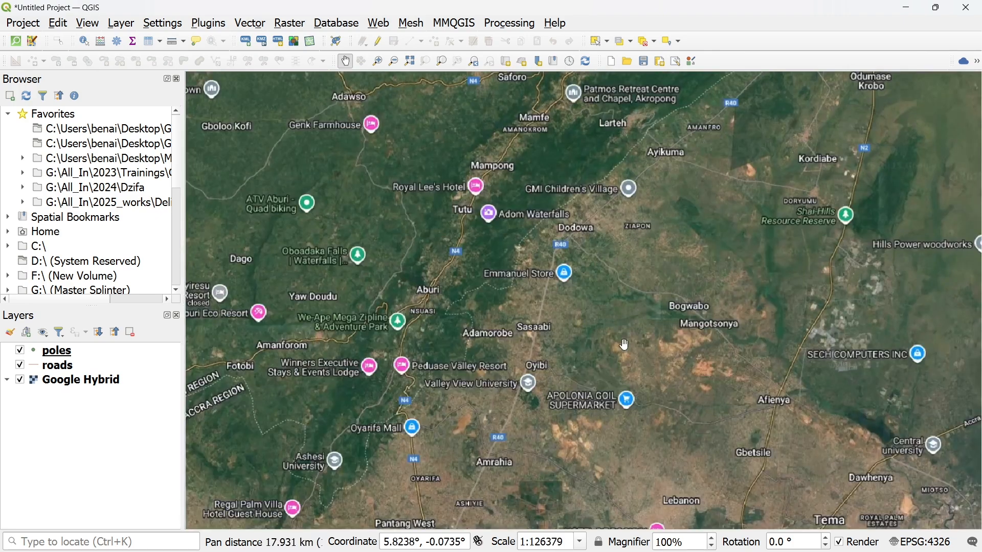
pyautogui.moveTo(624, 342); pyautogui.dragTo(565, 107)
pyautogui.moveTo(581, 387); pyautogui.dragTo(509, 171)
pyautogui.moveTo(527, 334); pyautogui.dragTo(752, 224)
pyautogui.moveTo(619, 336); pyautogui.dragTo(708, 251)
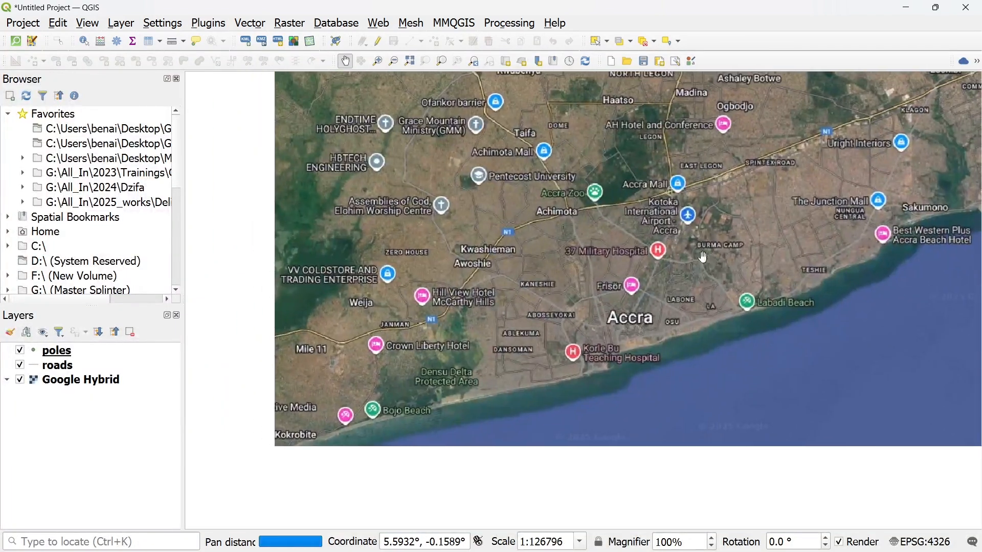
pyautogui.moveTo(666, 329); pyautogui.dragTo(654, 373)
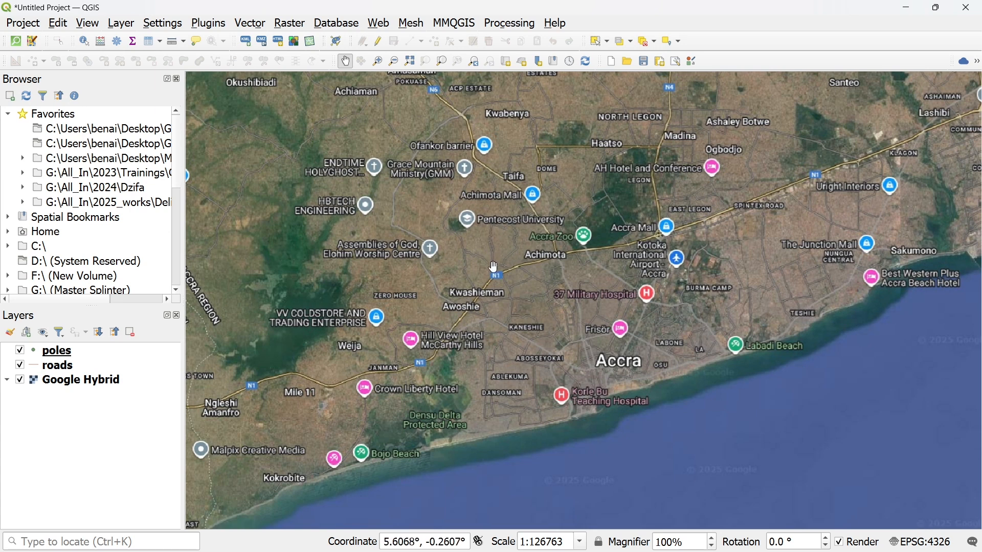
pyautogui.moveTo(82, 409); pyautogui.dragTo(44, 340)
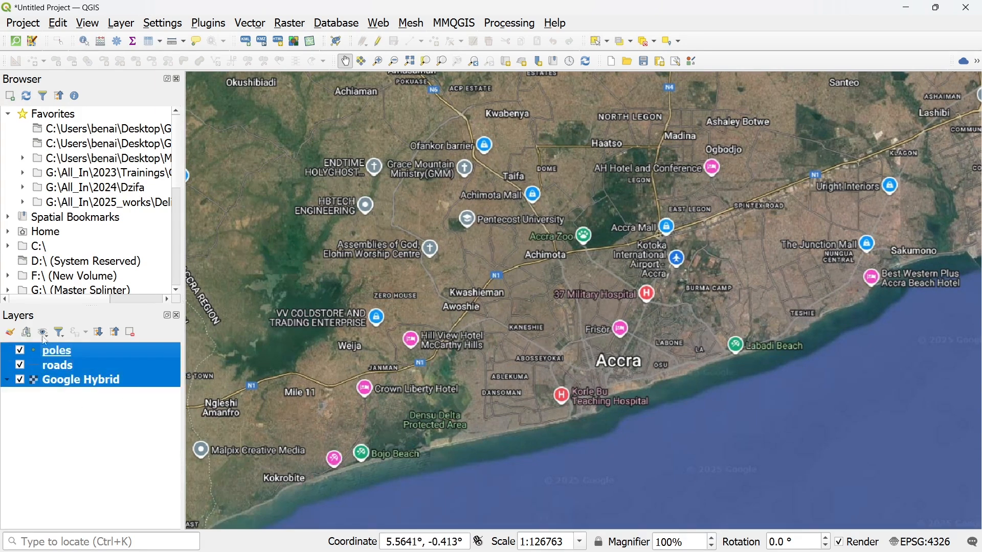
pyautogui.click(74, 443)
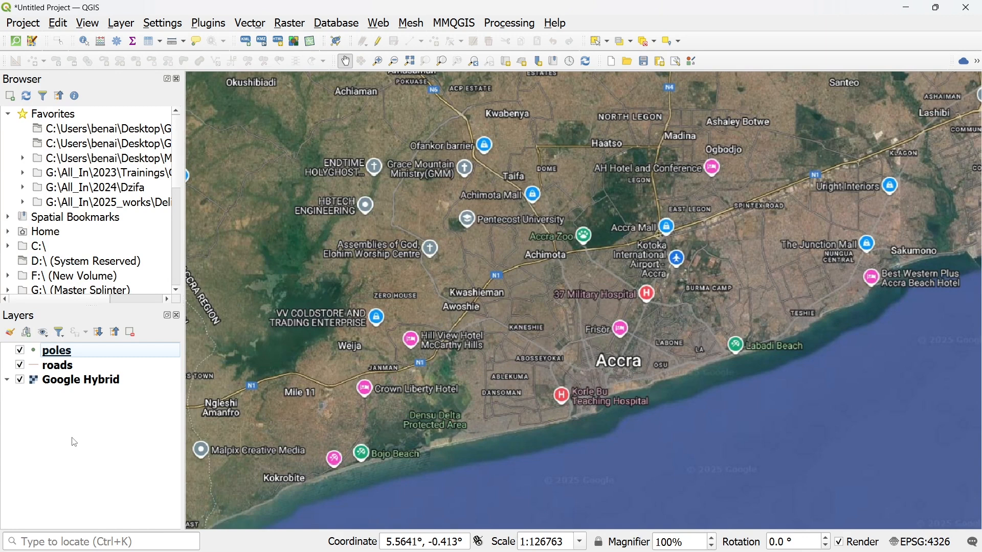
pyautogui.moveTo(116, 422); pyautogui.dragTo(44, 339)
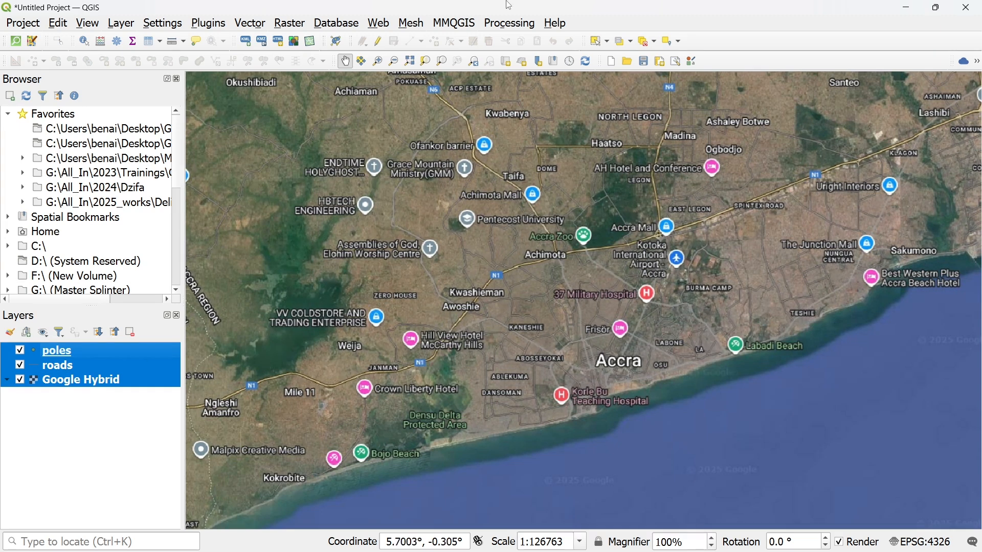
# - Open the QFieldCloud Projects Overview of the QFieldSync plugin
pyautogui.click(211, 30)
pyautogui.moveTo(271, 81)
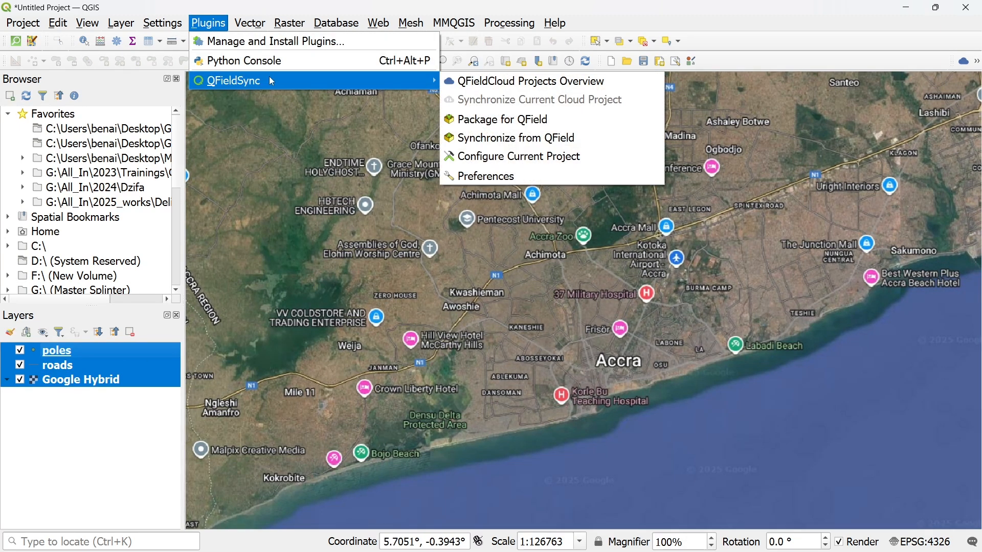
pyautogui.click(550, 90)
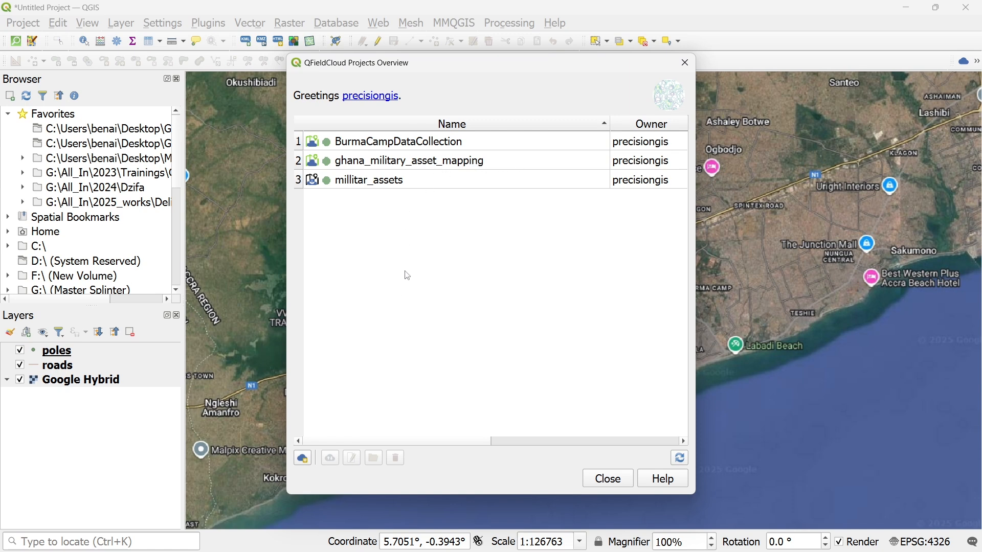
# - Look through the existing cloud projects, including BurmaCampDataCollection and ghana_military_asset_mapping, dismissing any Python error window
pyautogui.click(414, 180)
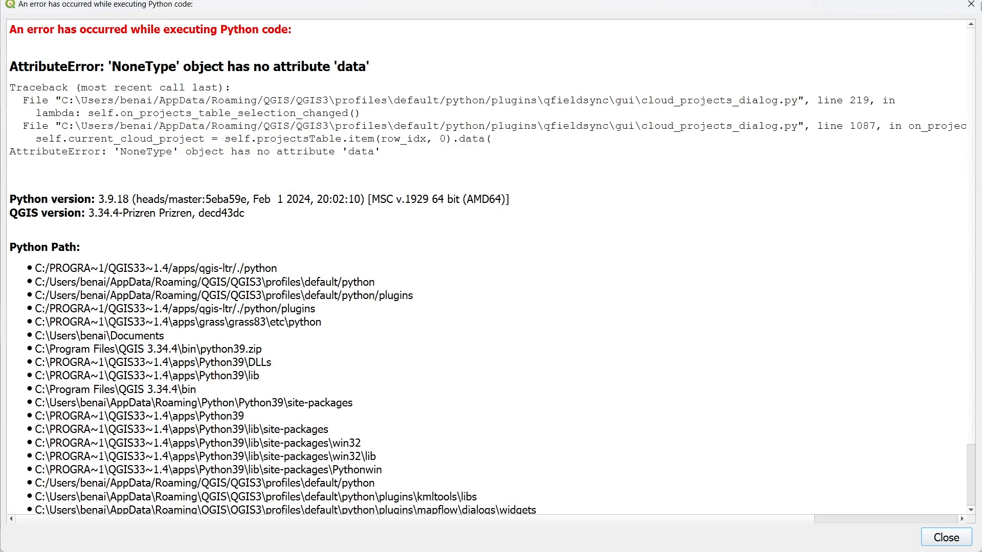
pyautogui.click(972, 5)
pyautogui.click(410, 142)
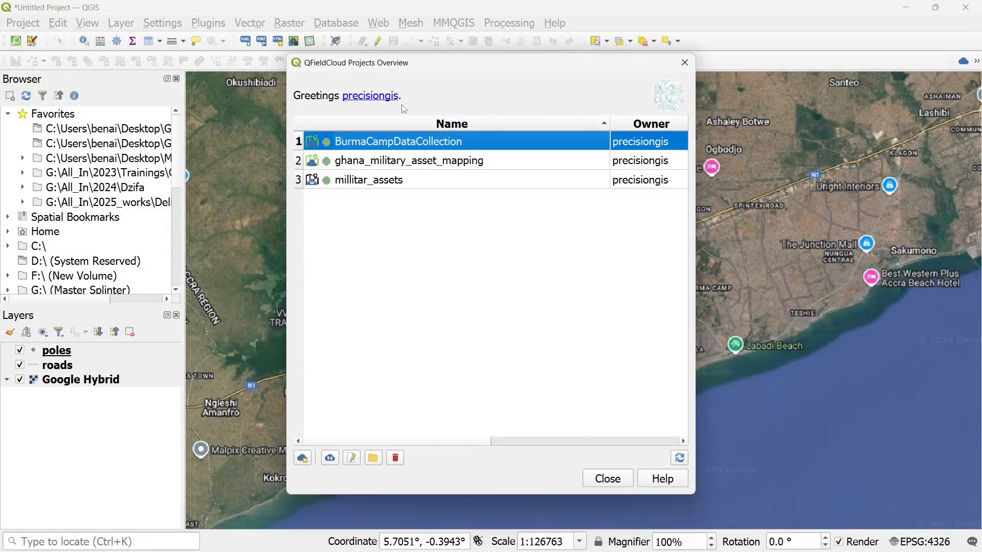
pyautogui.click(402, 160)
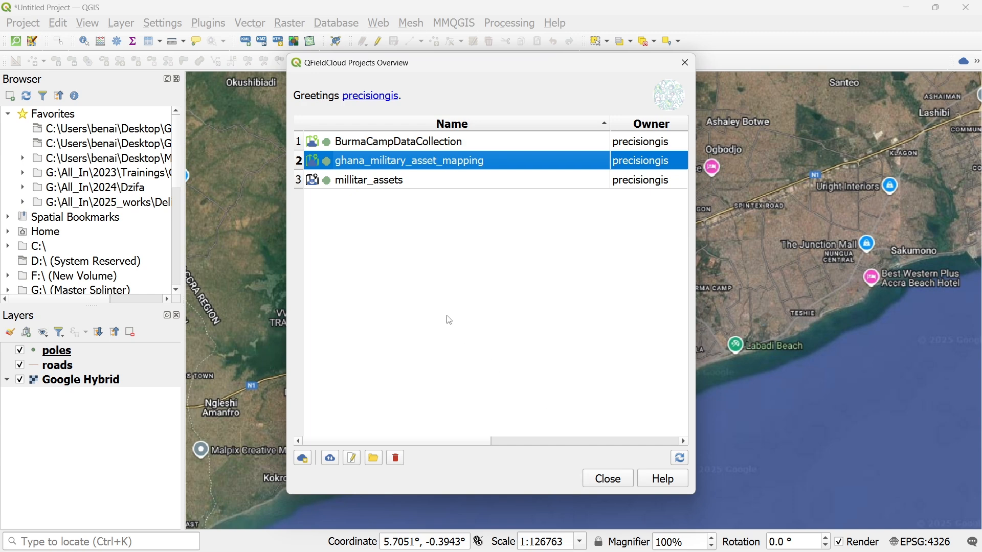
# - Start a new cloud project converted from the currently open project and name it GhanaMillitaryAssets
pyautogui.click(303, 460)
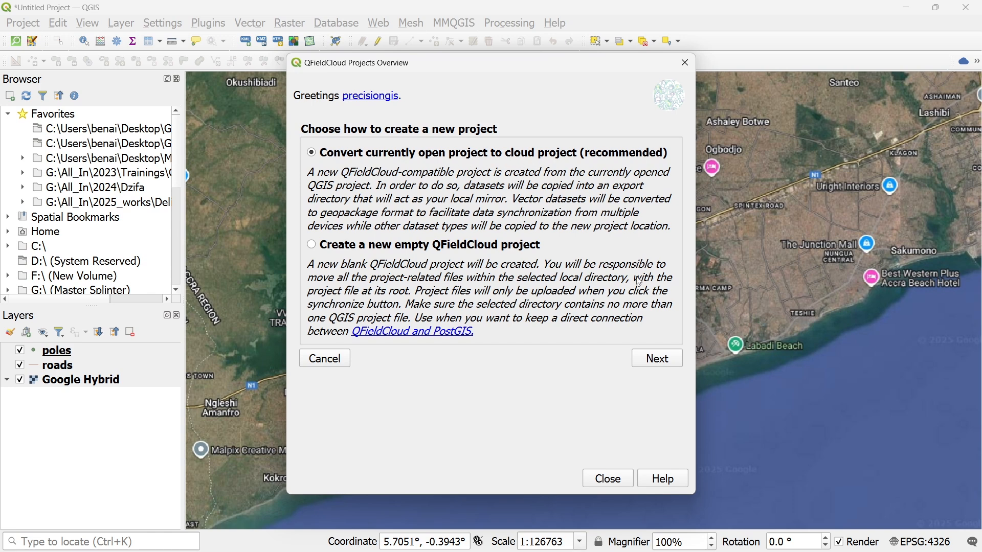
pyautogui.click(647, 357)
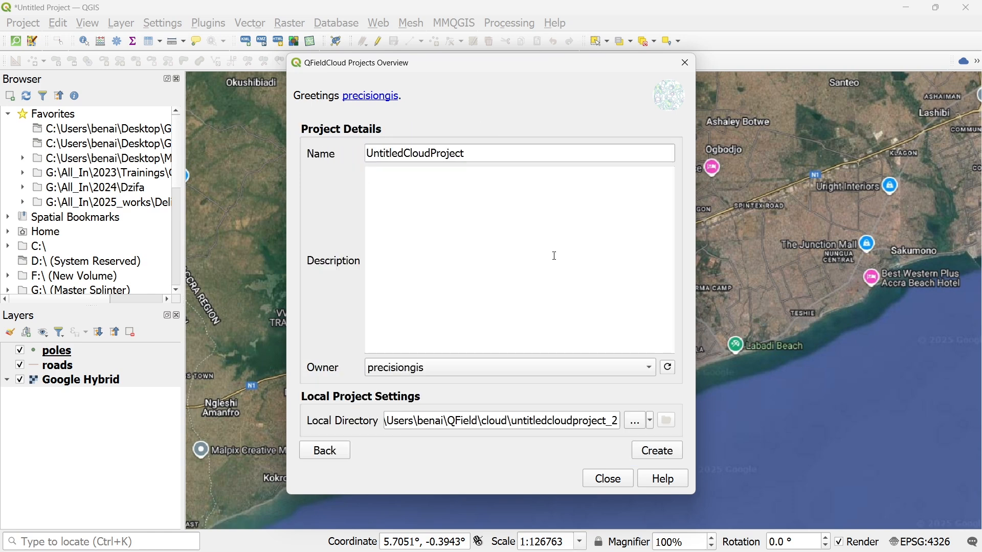
pyautogui.moveTo(494, 156); pyautogui.dragTo(322, 157)
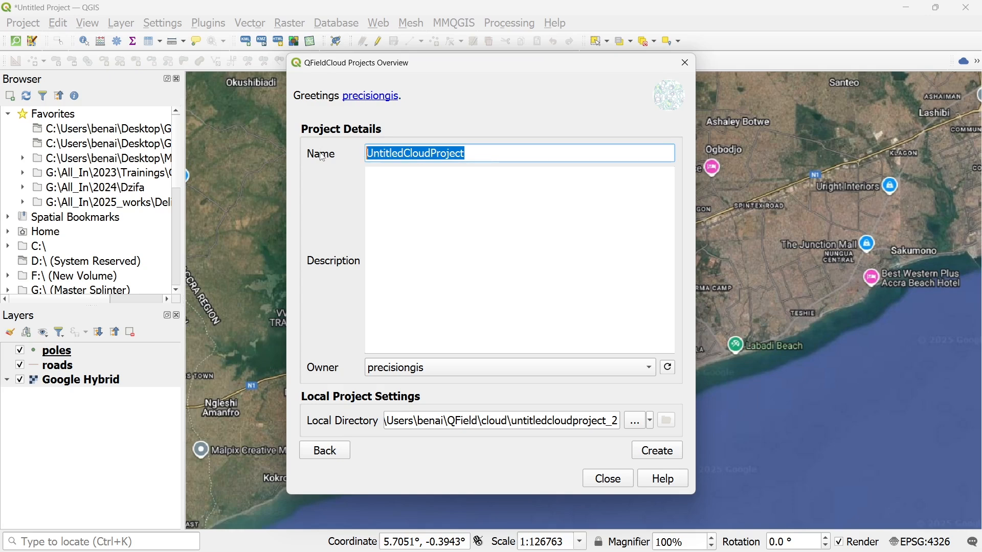
pyautogui.write('ana')
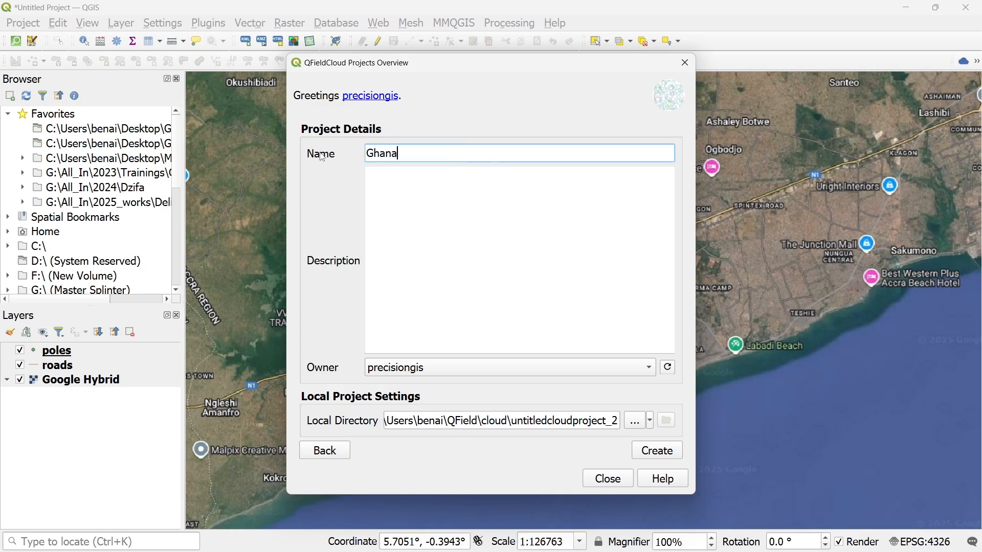
pyautogui.write('Milla')
pyautogui.write('toy')
pyautogui.press('BackSpace')
pyautogui.press('BackSpace')
pyautogui.press('BackSpace')
pyautogui.press('BackSpace')
pyautogui.write('it')
pyautogui.press('capslock')
pyautogui.press('capslock')
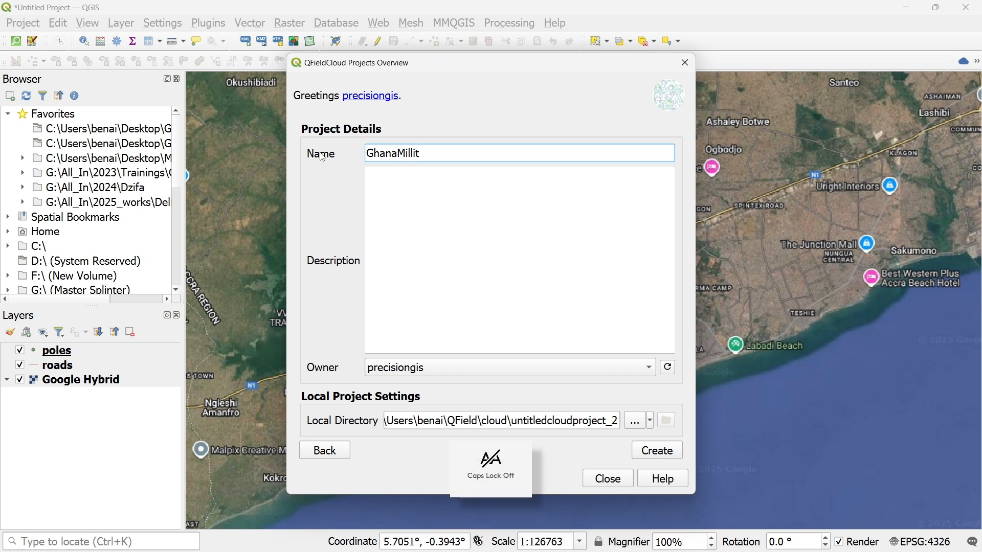
pyautogui.write('aryAssets')
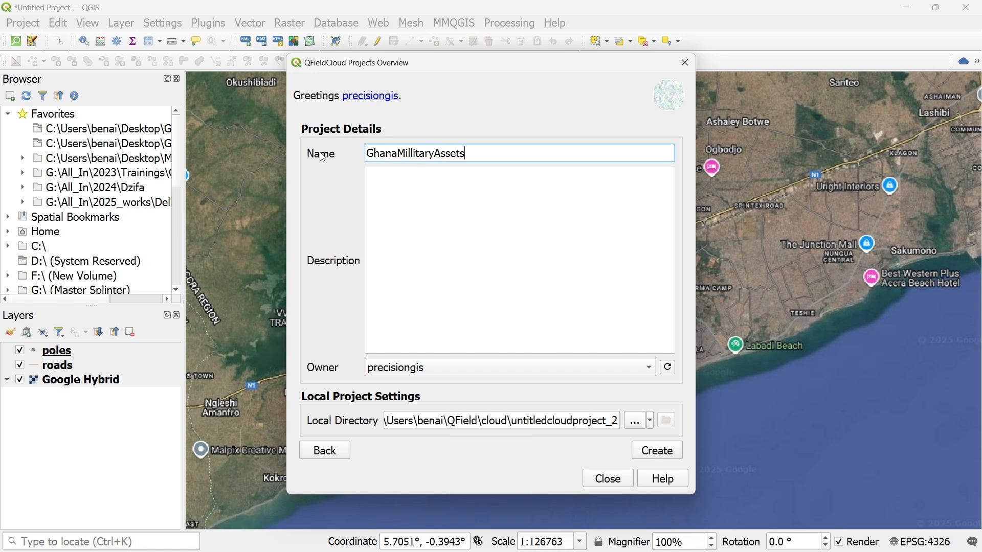
# - Enter the project description "This is to map out all assets in the Ghana Military"
pyautogui.click(381, 202)
pyautogui.write('Thi')
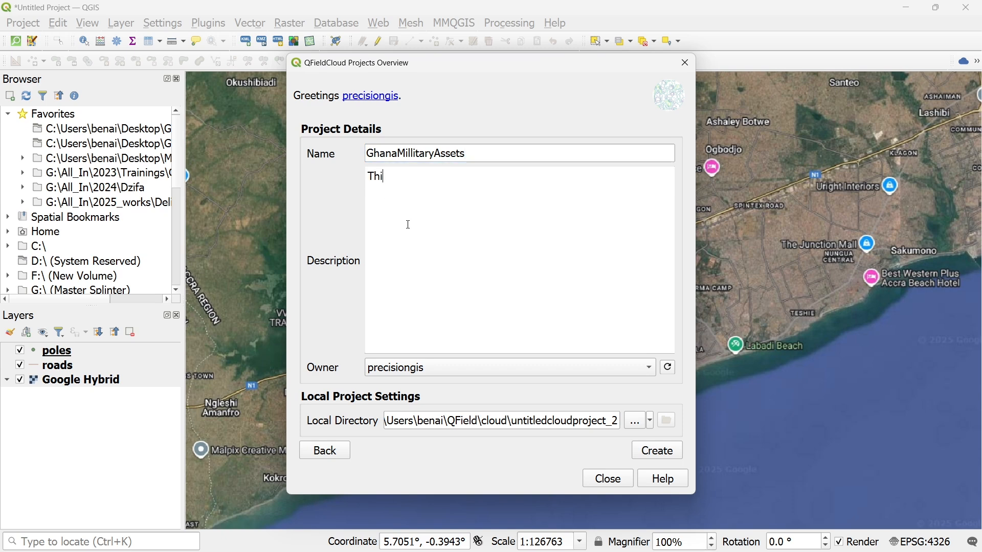
pyautogui.write('s is to map ou')
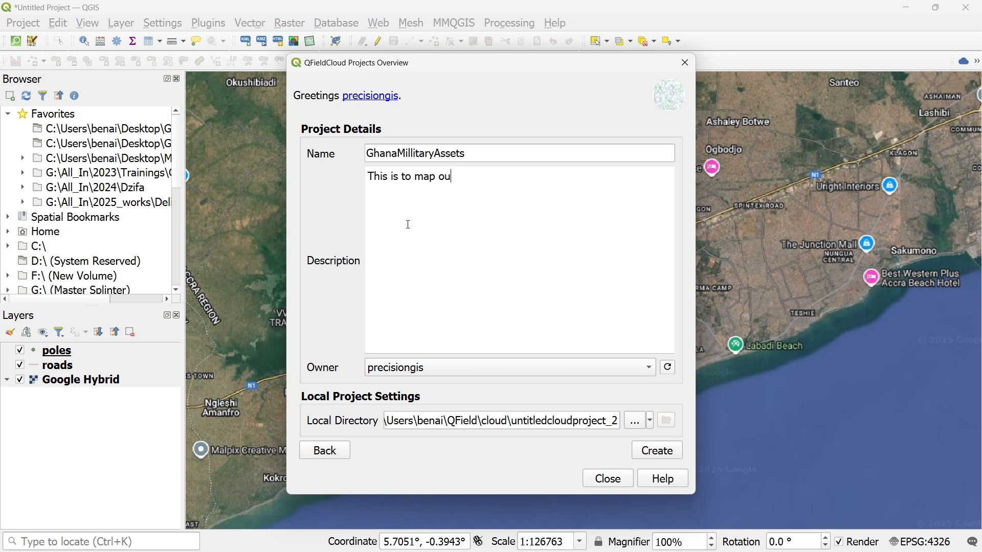
pyautogui.write('t all assets in the G')
pyautogui.press('capslock')
pyautogui.write('H')
pyautogui.press('BackSpace')
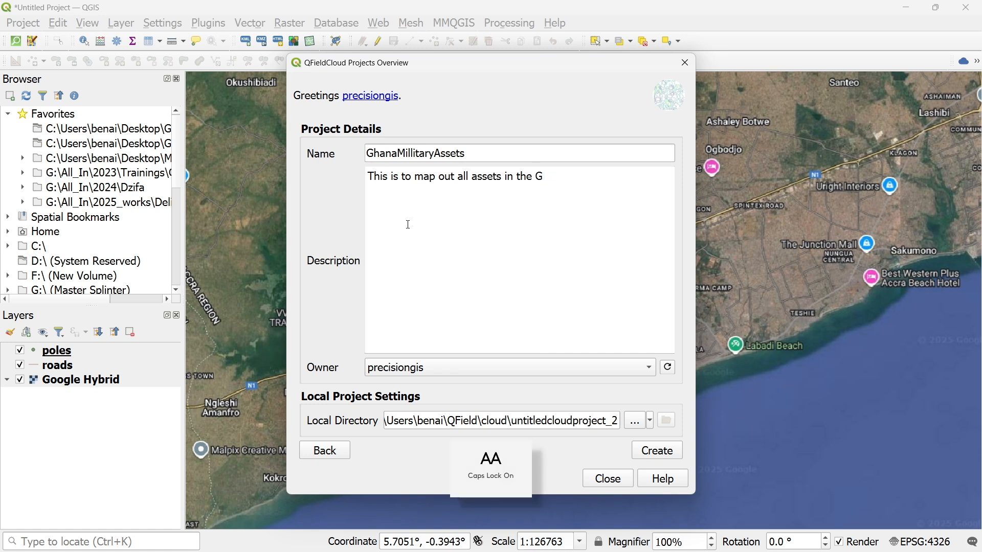
pyautogui.write('HANA')
pyautogui.press('capslock')
pyautogui.press('BackSpace')
pyautogui.press('BackSpace')
pyautogui.press('BackSpace')
pyautogui.press('BackSpace')
pyautogui.press('BackSpace')
pyautogui.write('hana ')
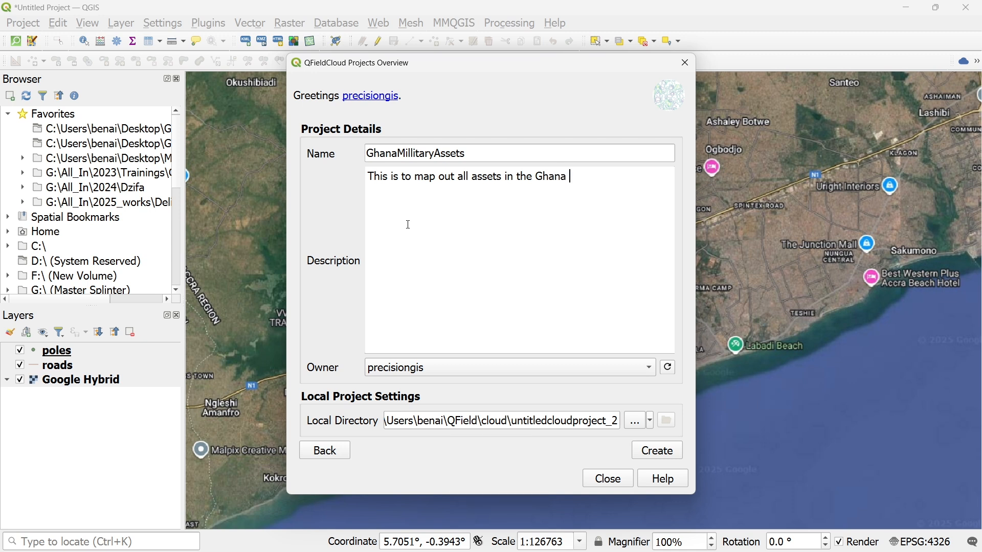
pyautogui.write('Millitary')
# - Create the cloud project, accept the synchronization dialog and close the QFieldCloud Projects Overview
pyautogui.click(656, 452)
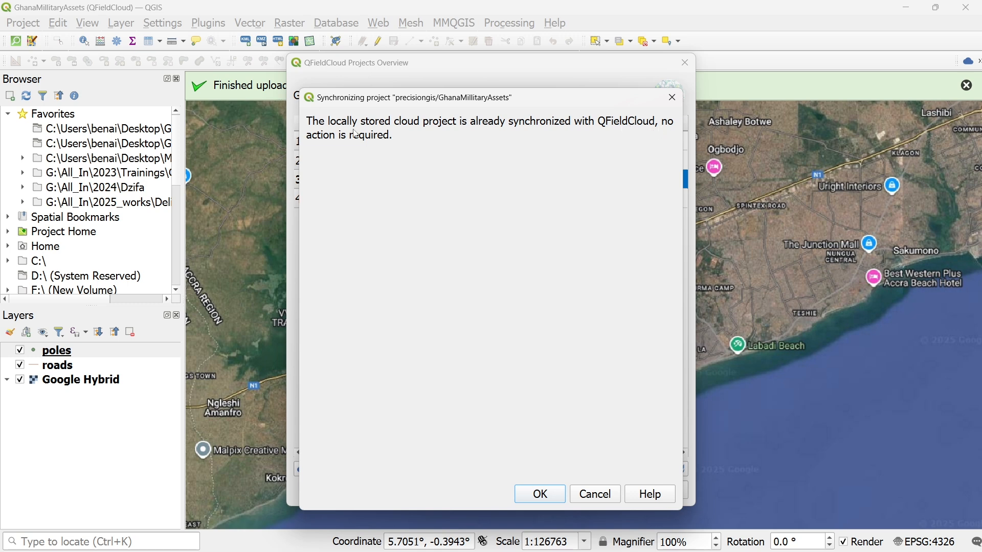
pyautogui.click(545, 500)
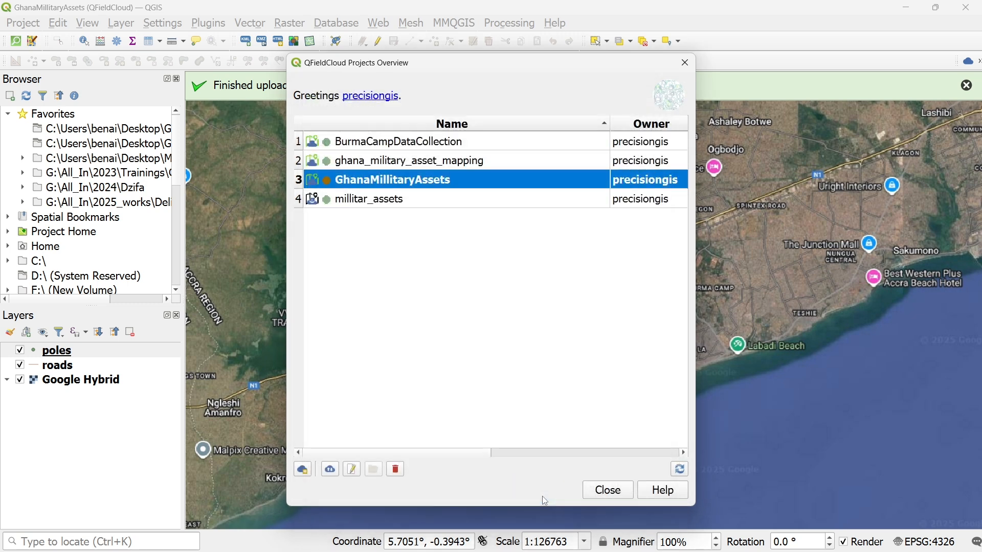
pyautogui.click(601, 493)
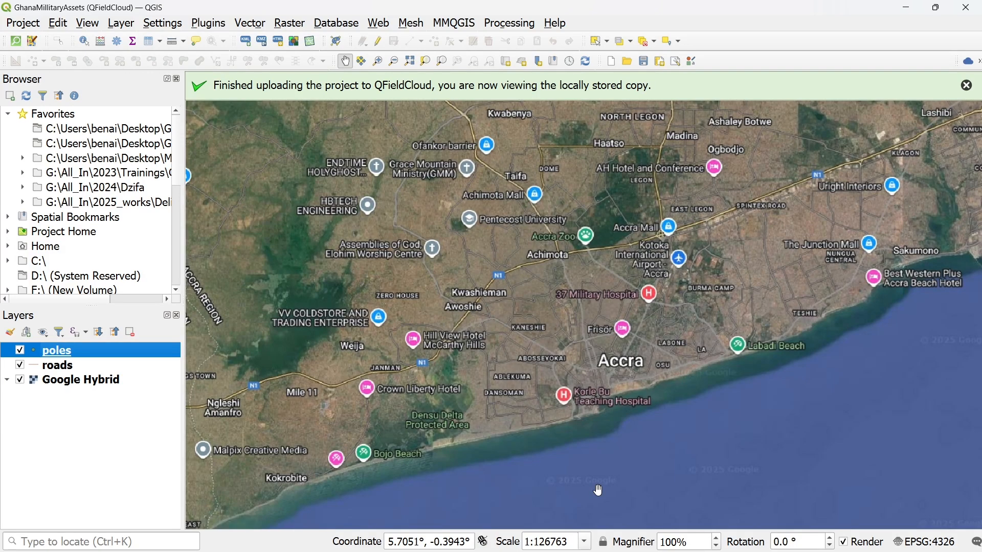
pyautogui.moveTo(732, 543)
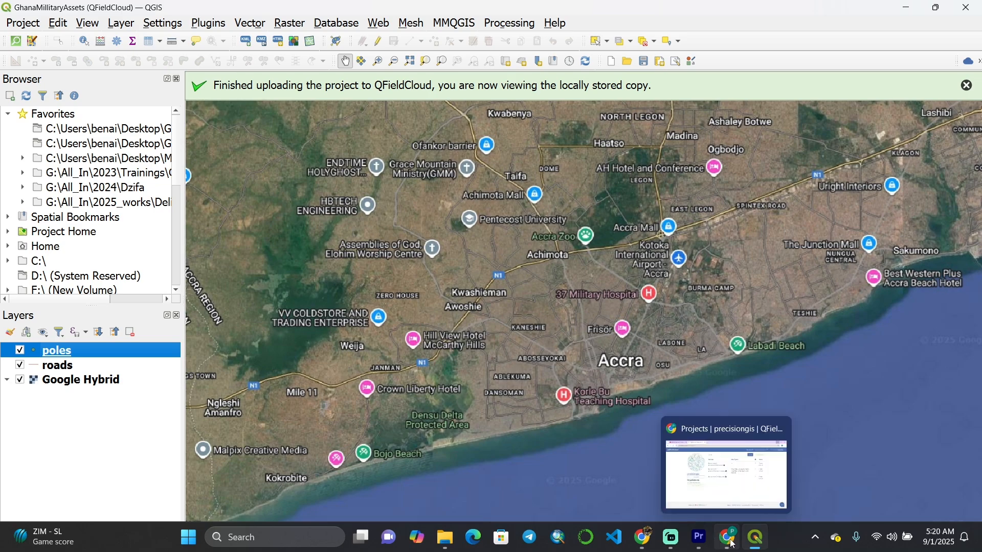
pyautogui.click(668, 539)
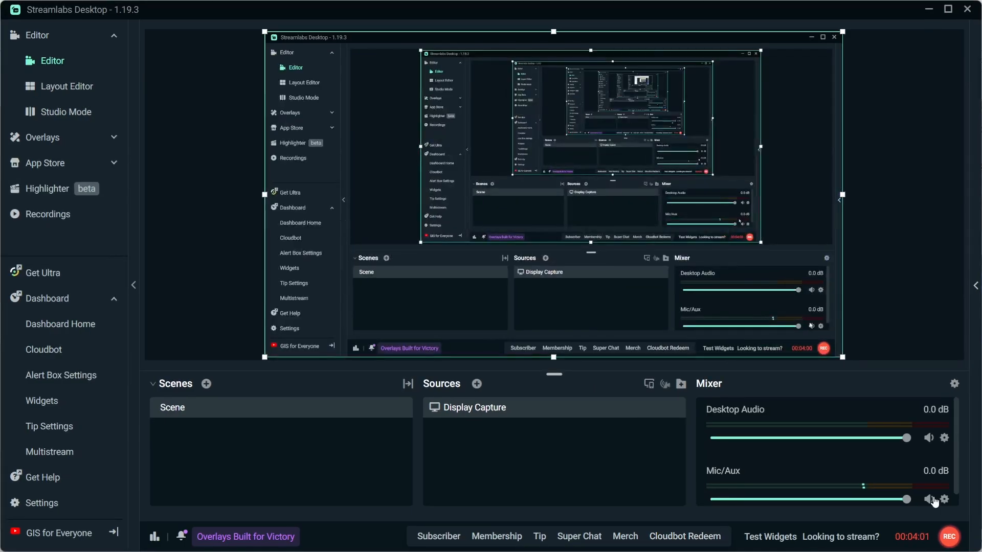